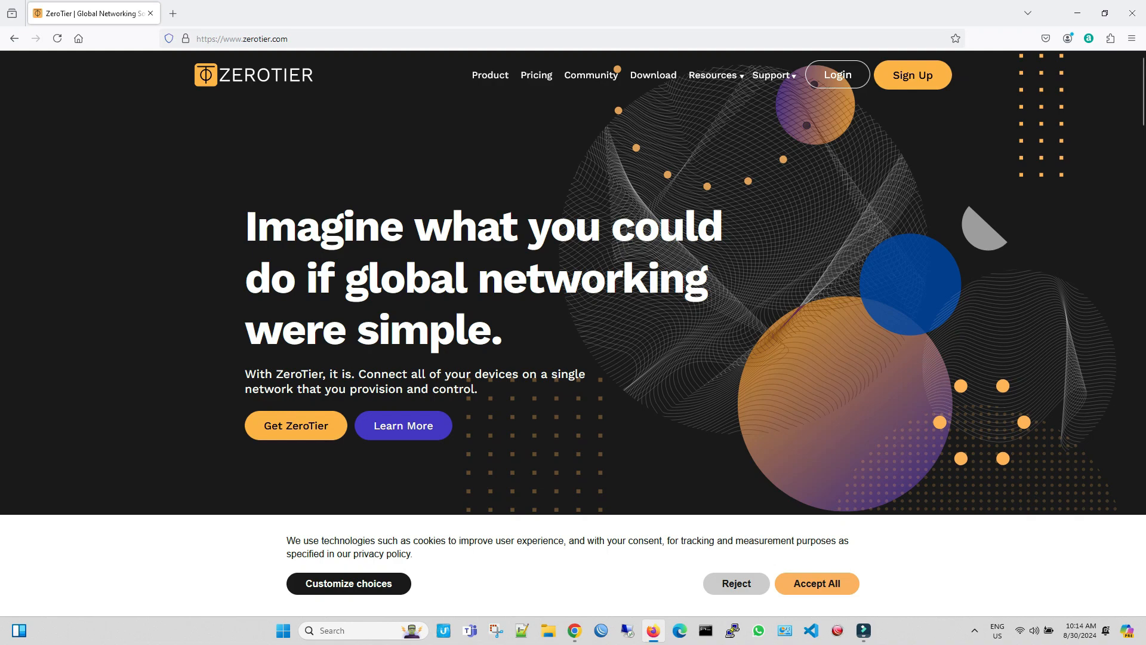
Step: Look through the ZeroTier home page, covering its features, product options, supported platforms and user groups, and return to its beginning
scroll(573, 281, down, 8)
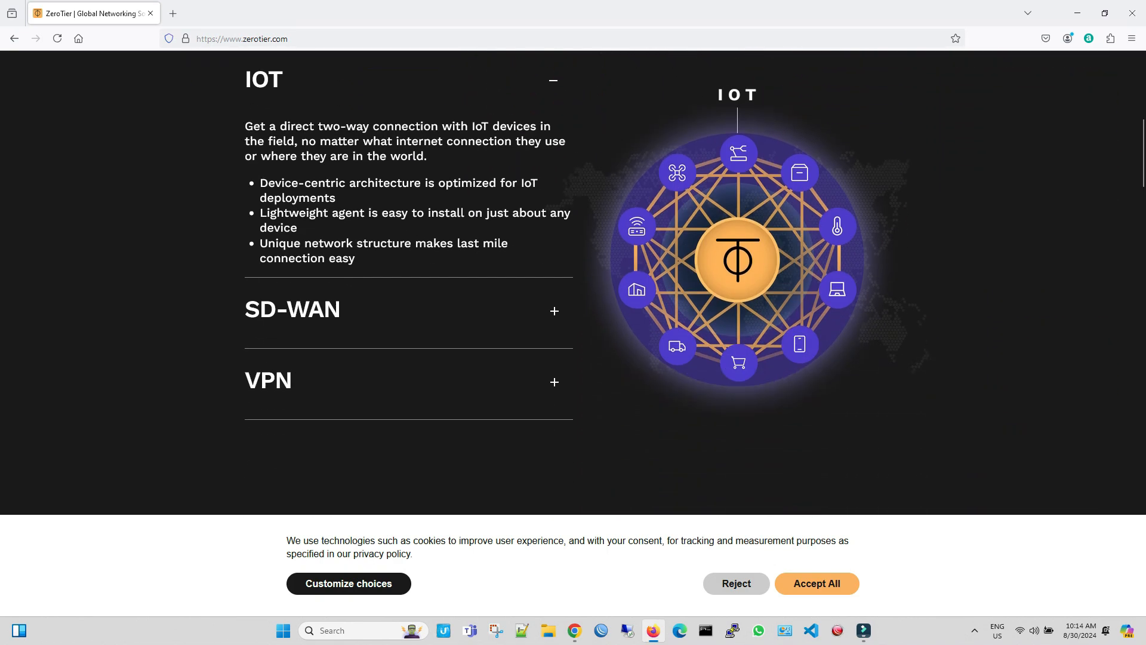
scroll(573, 280, down, 8)
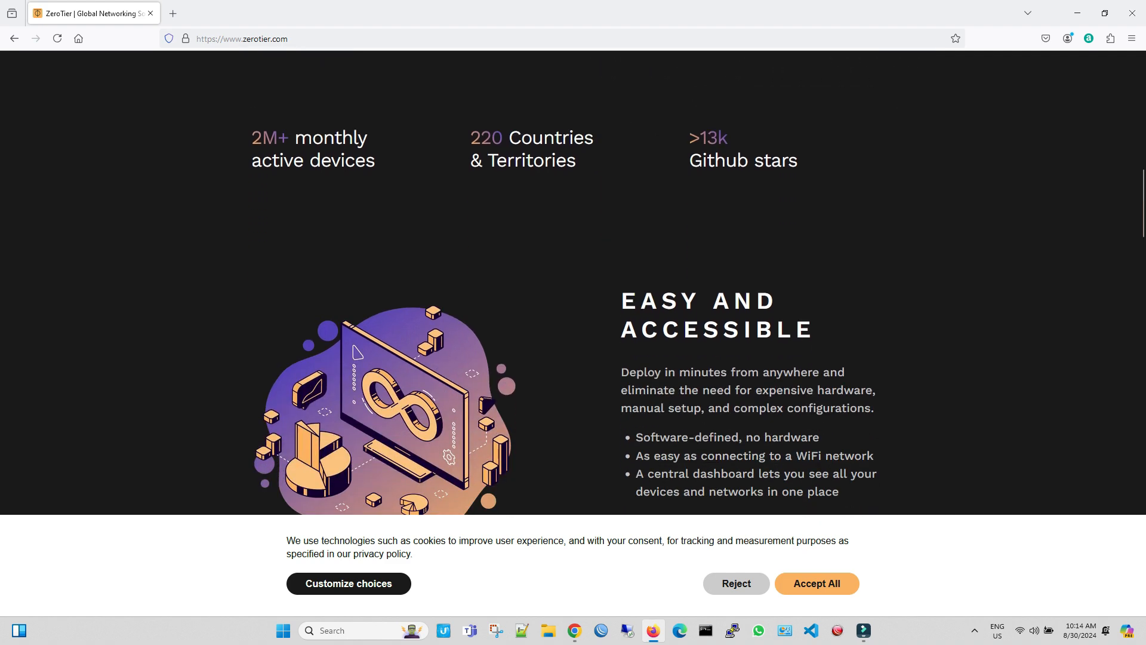
scroll(573, 280, down, 8)
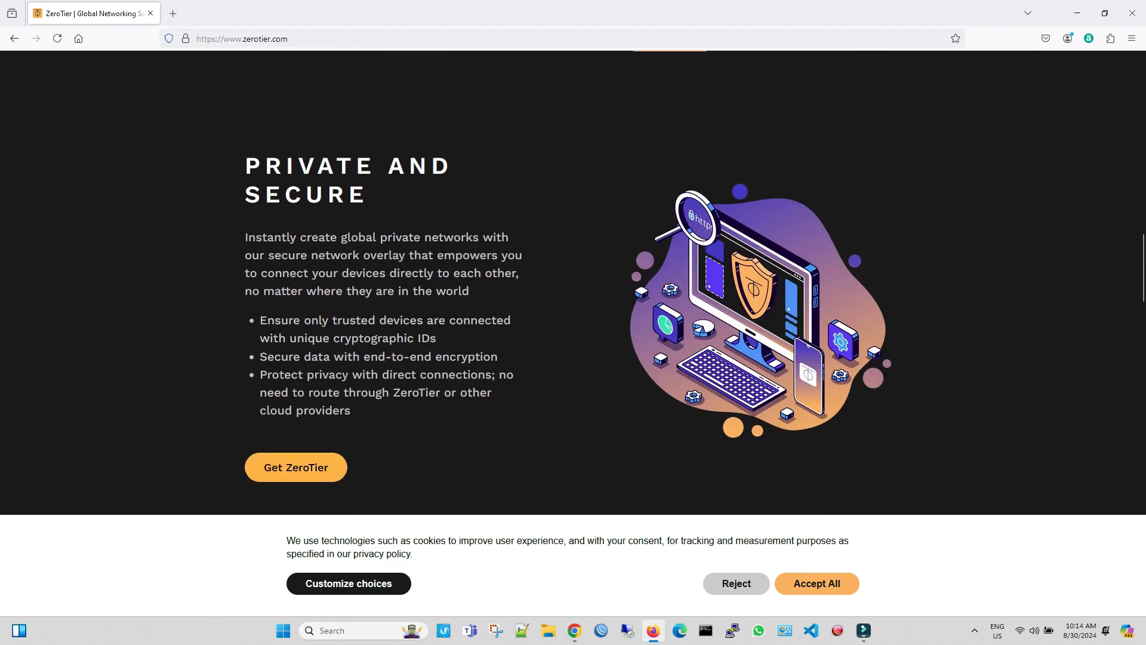
scroll(574, 281, down, 8)
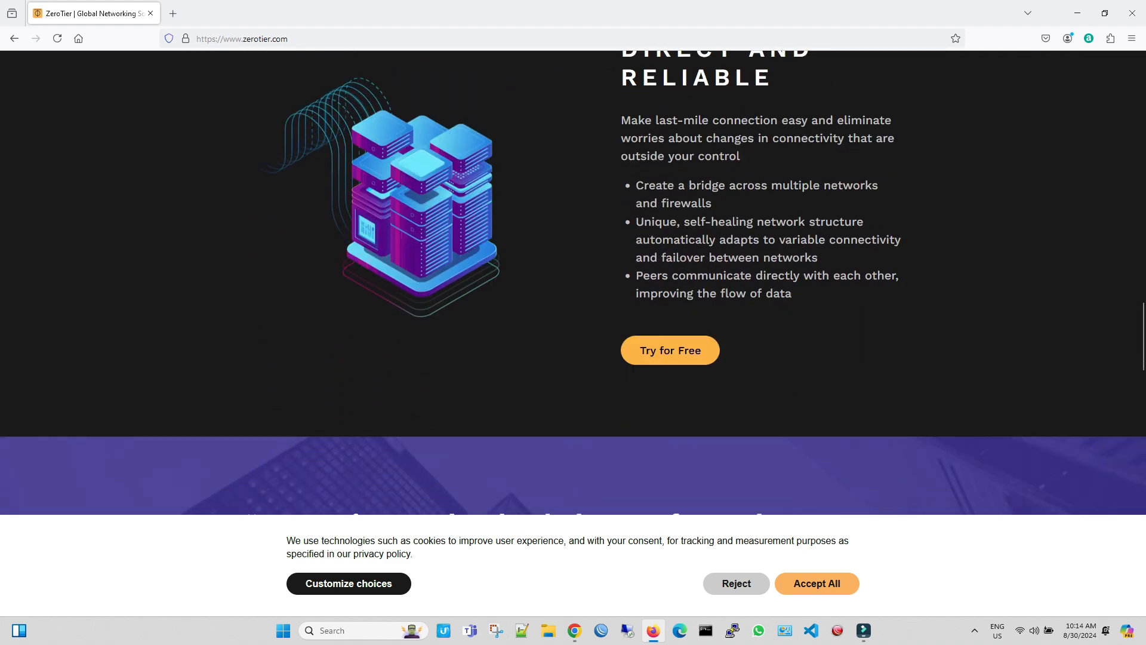
scroll(573, 280, down, 8)
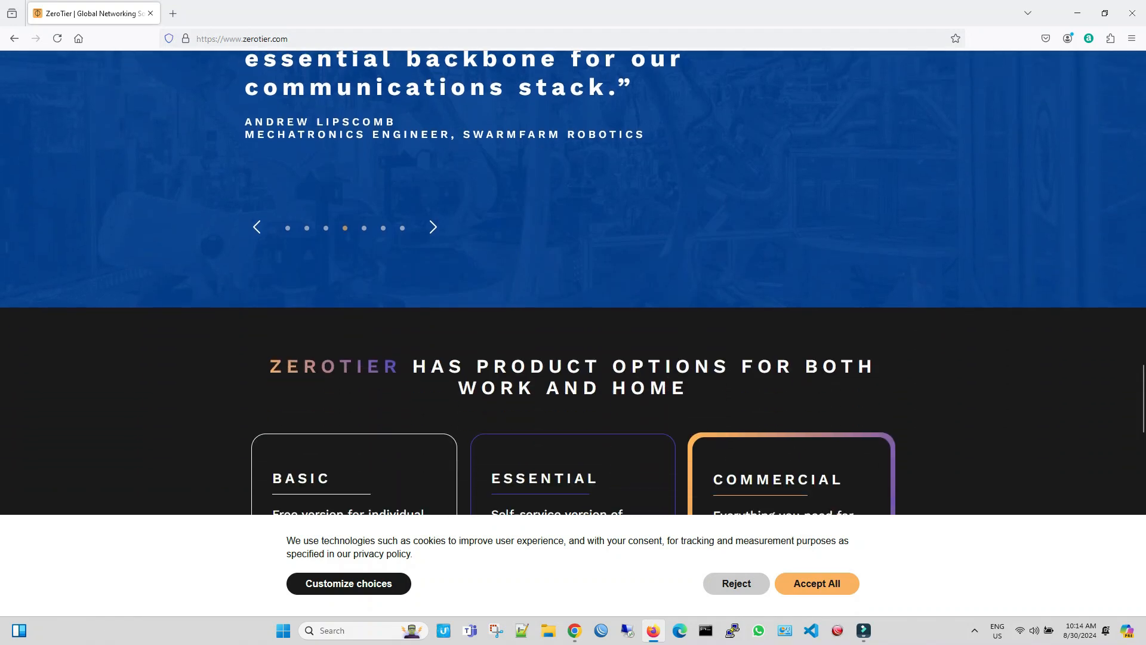
scroll(573, 280, down, 8)
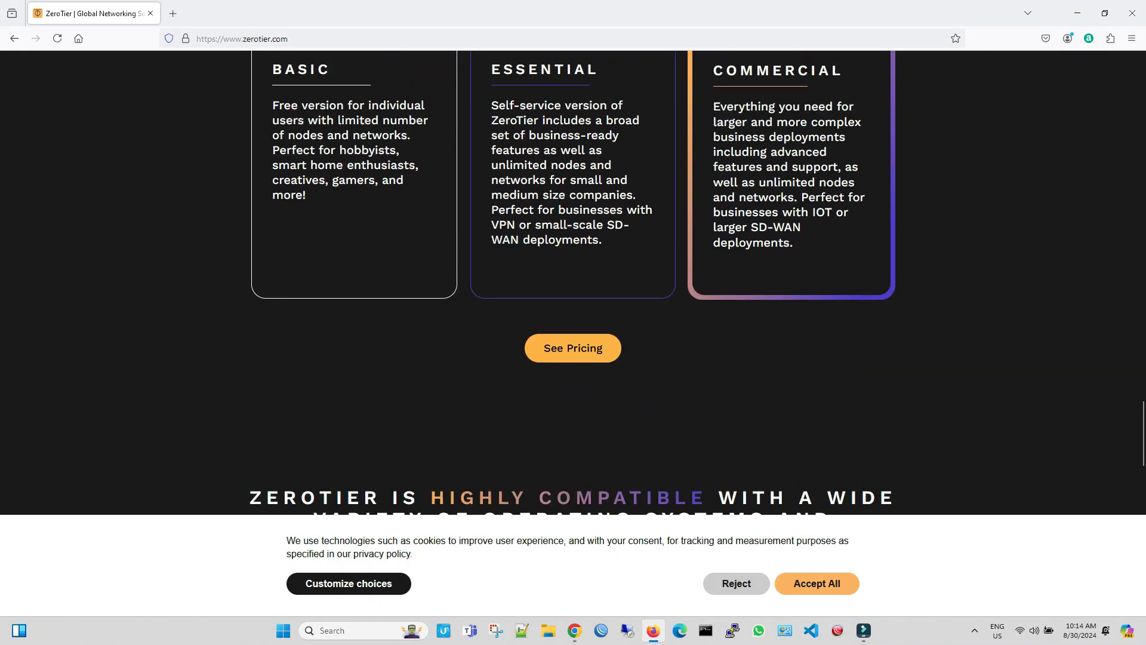
scroll(573, 280, down, 4)
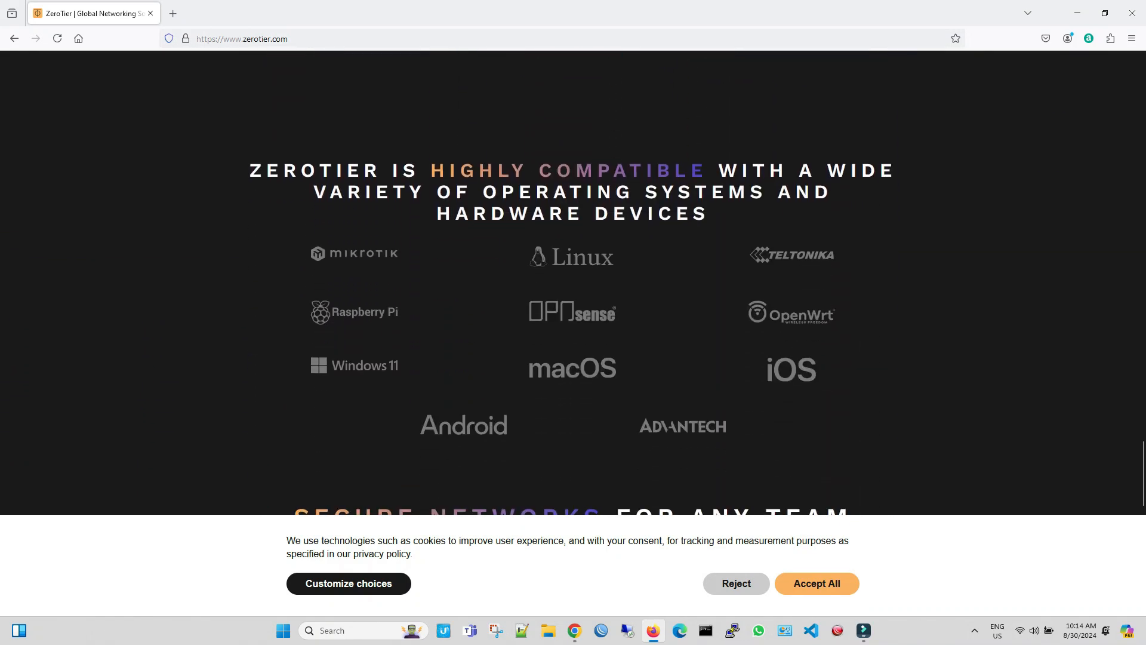
scroll(573, 281, down, 5)
scroll(573, 280, down, 7)
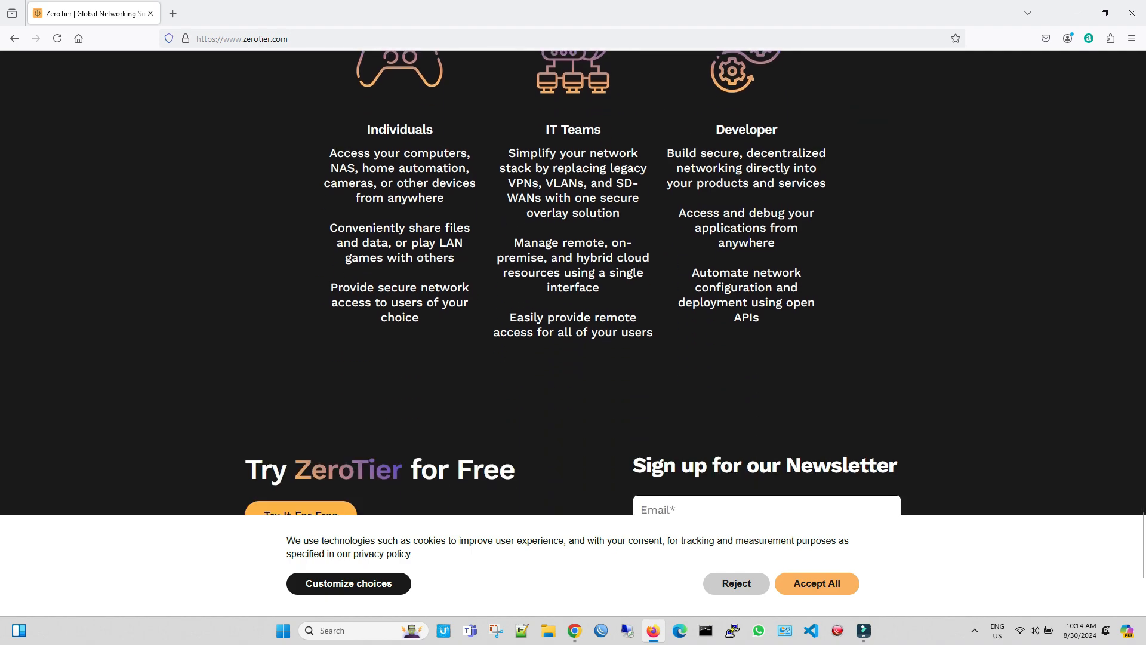
scroll(573, 281, down, 3)
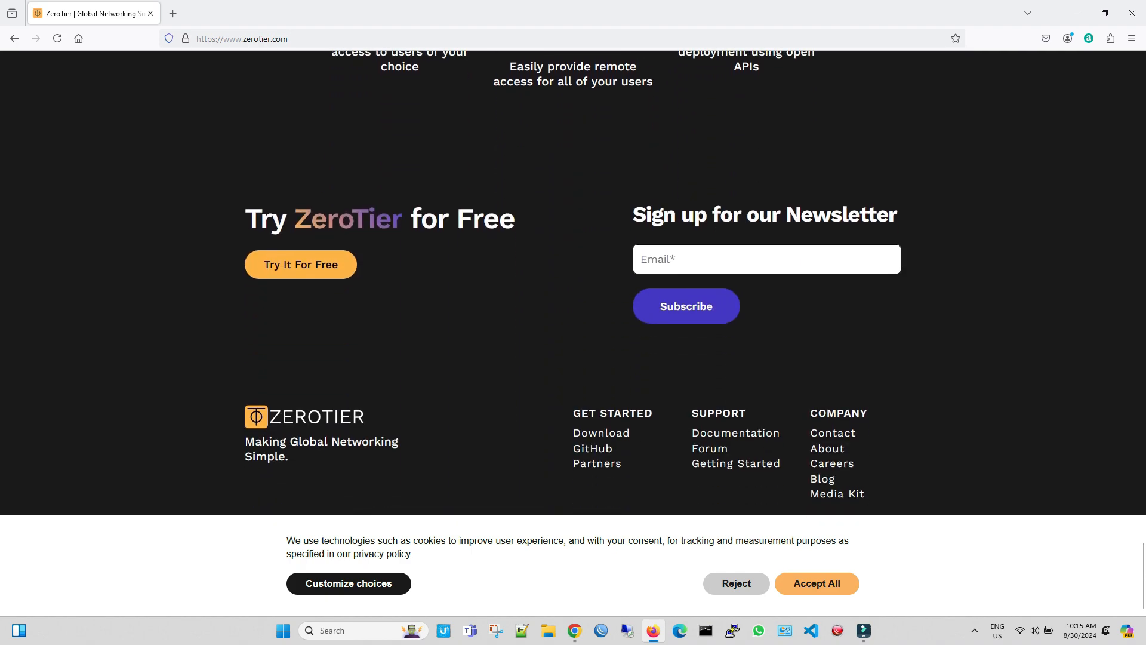
scroll(573, 281, up, 10)
scroll(573, 280, up, 7)
scroll(634, 223, up, 15)
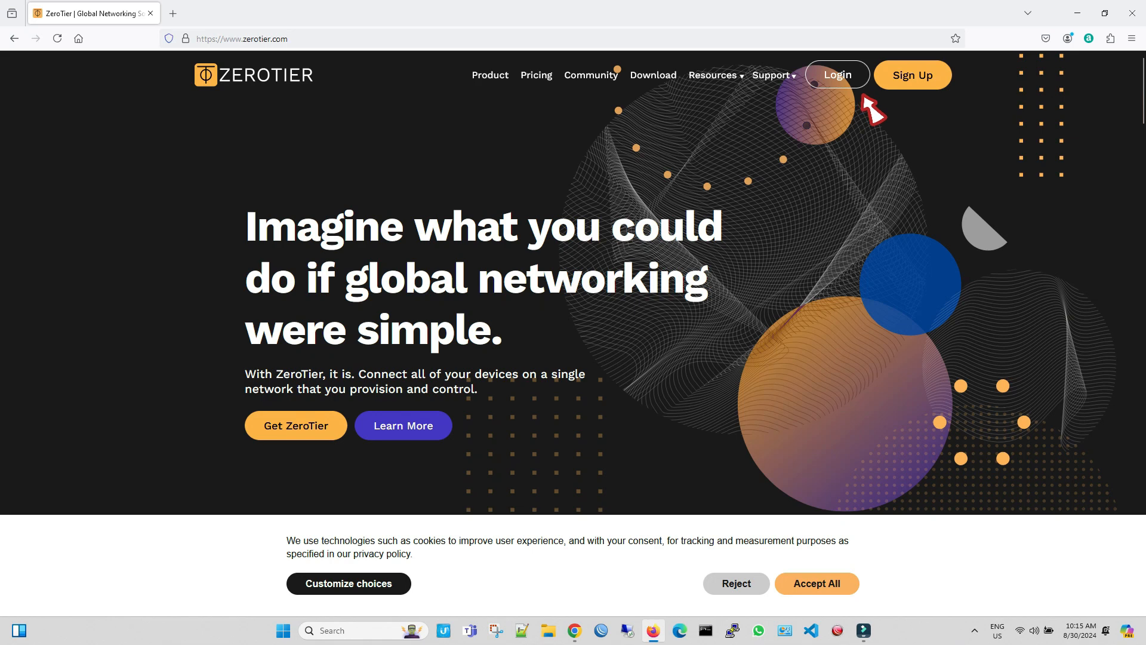
Step: Sign in to ZeroTier with Google and stay on the Legacy Basic plan, dismissing the welcome message
click(862, 87)
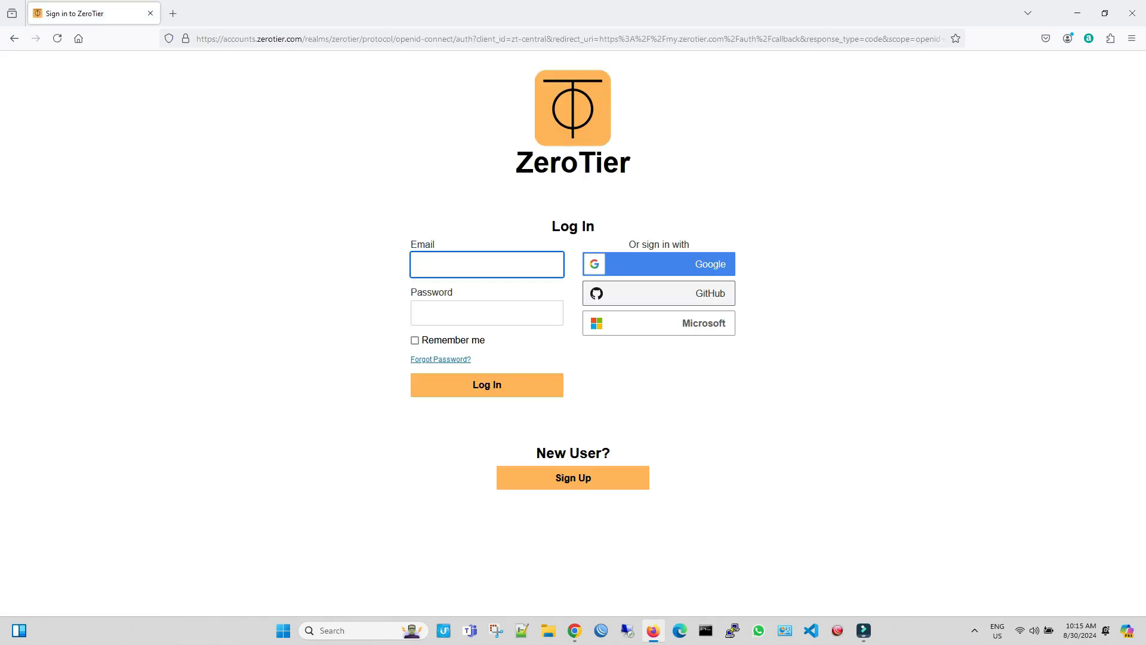
click(659, 264)
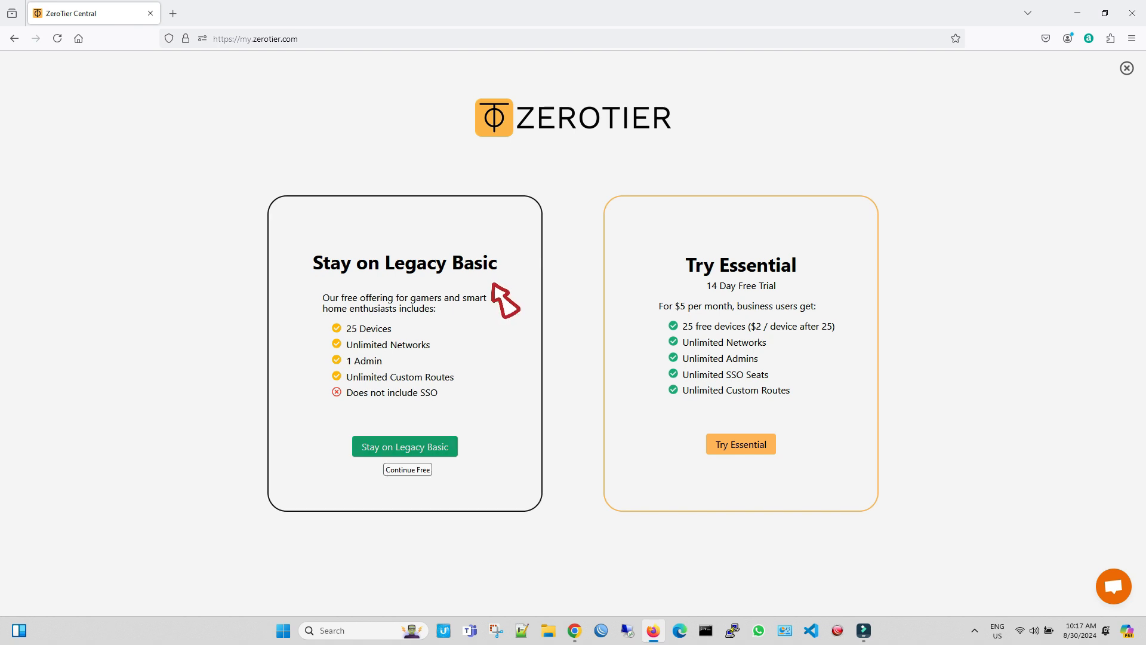
click(386, 449)
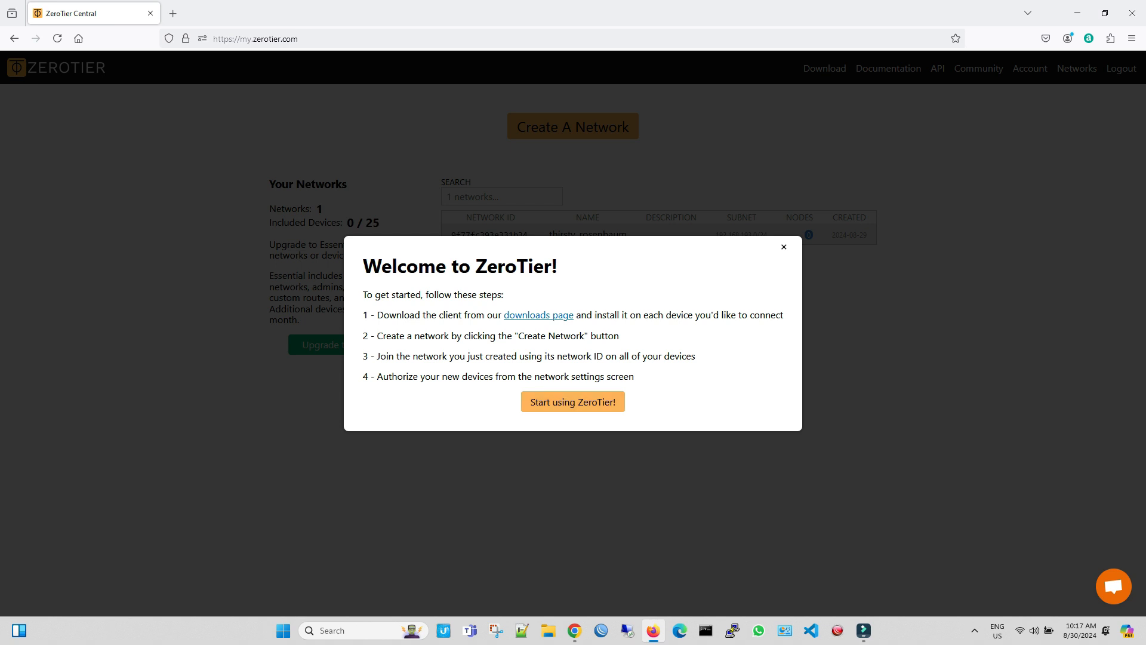
click(572, 402)
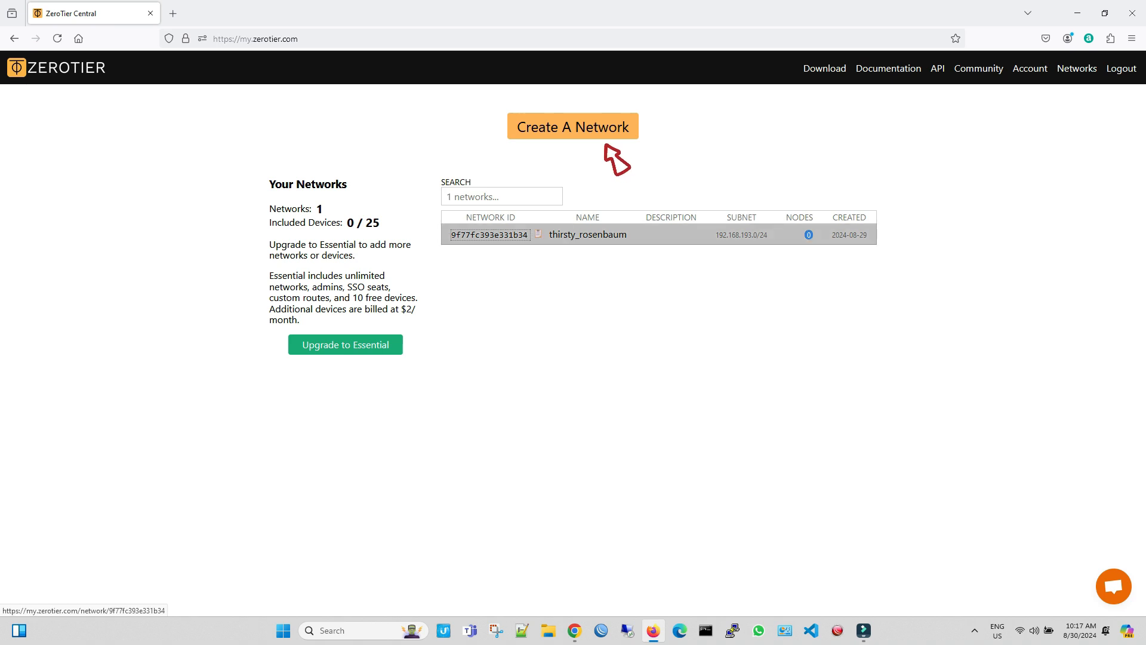
Step: Open the existing network's settings and rename the network as Muffin_Office
click(514, 235)
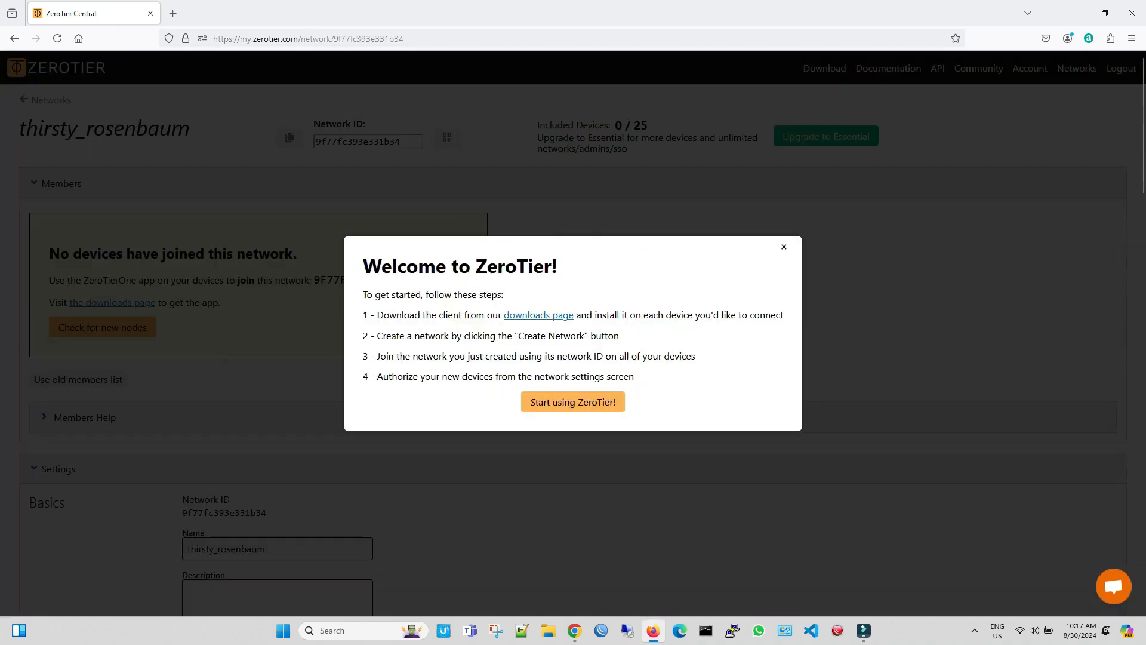
key(Escape)
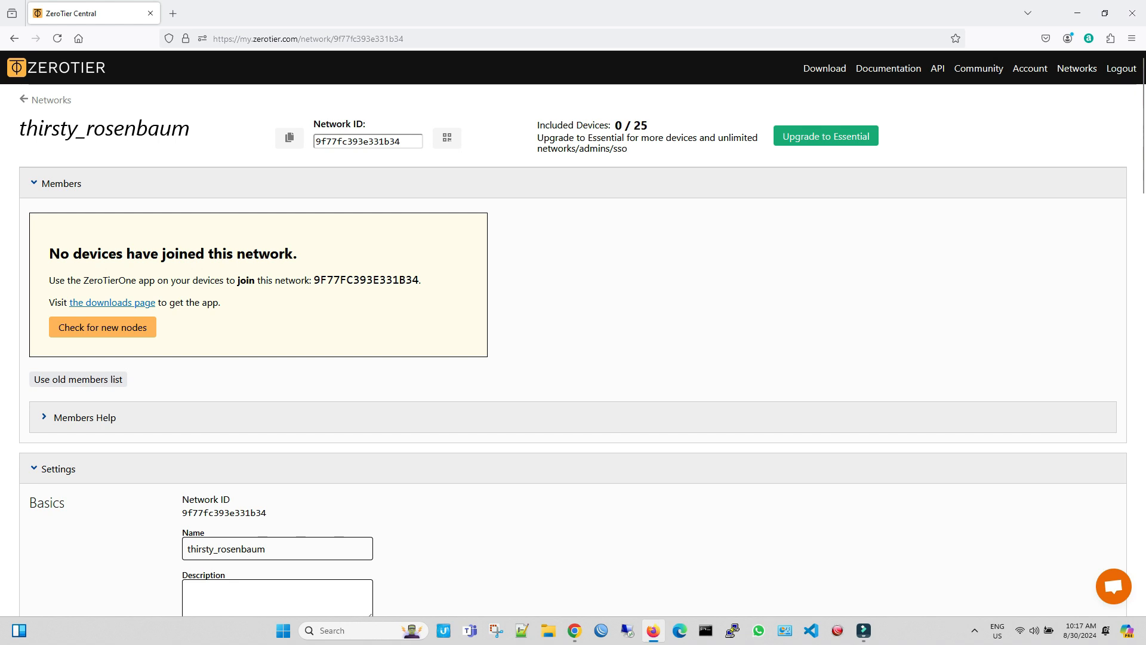
scroll(573, 335, down, 2)
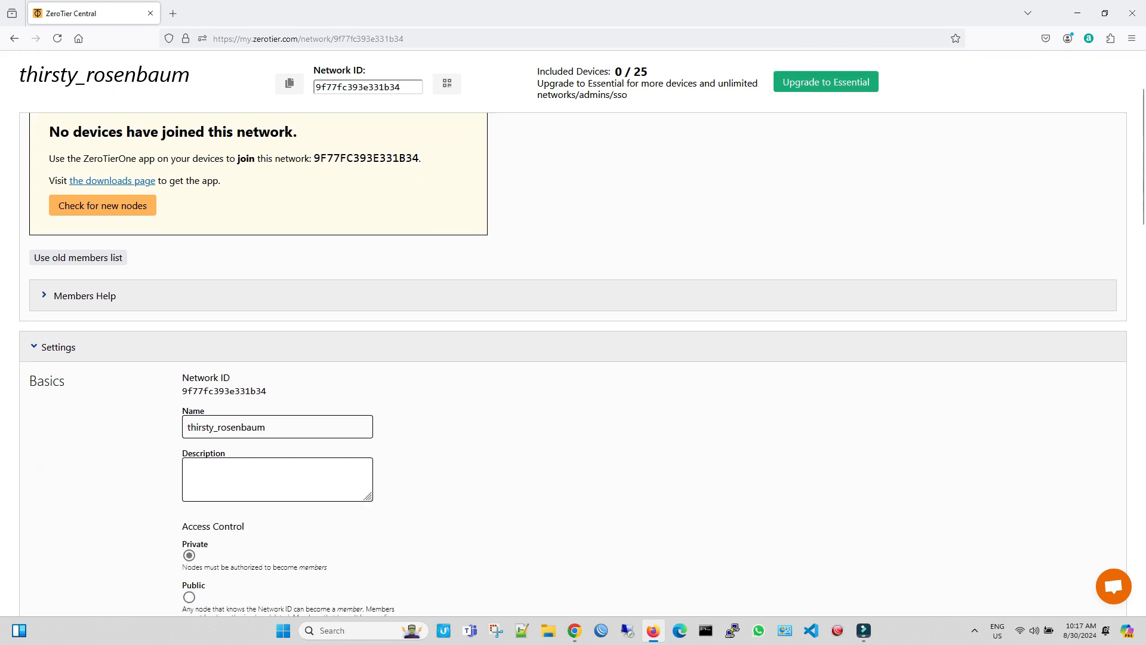
scroll(573, 365, down, 2)
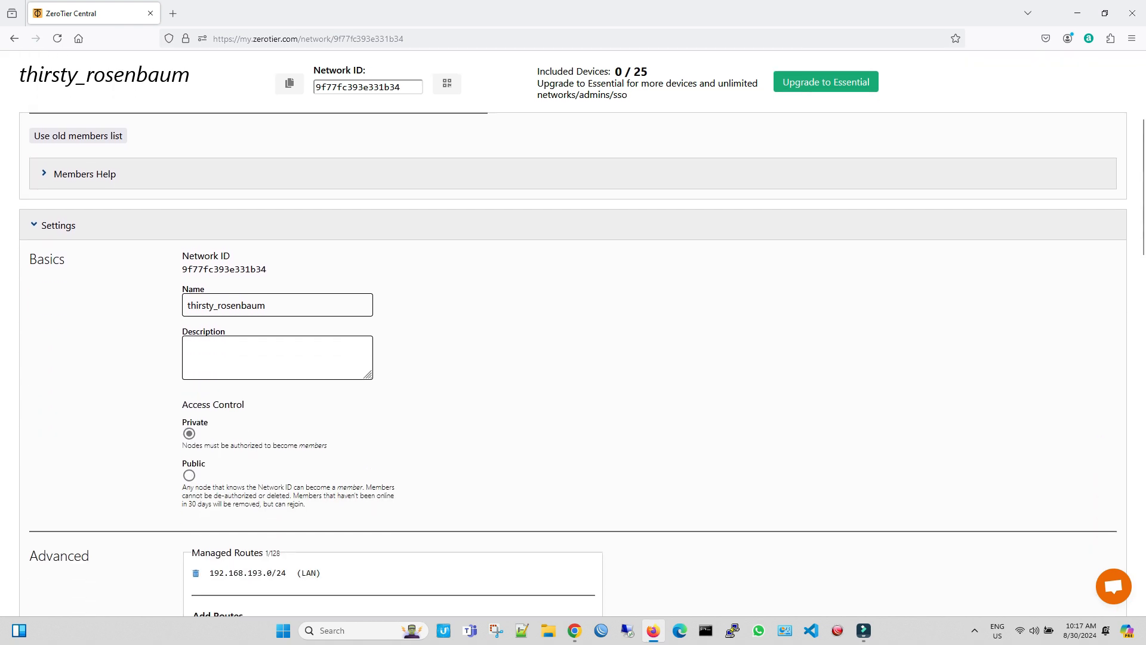
drag(266, 305, 209, 305)
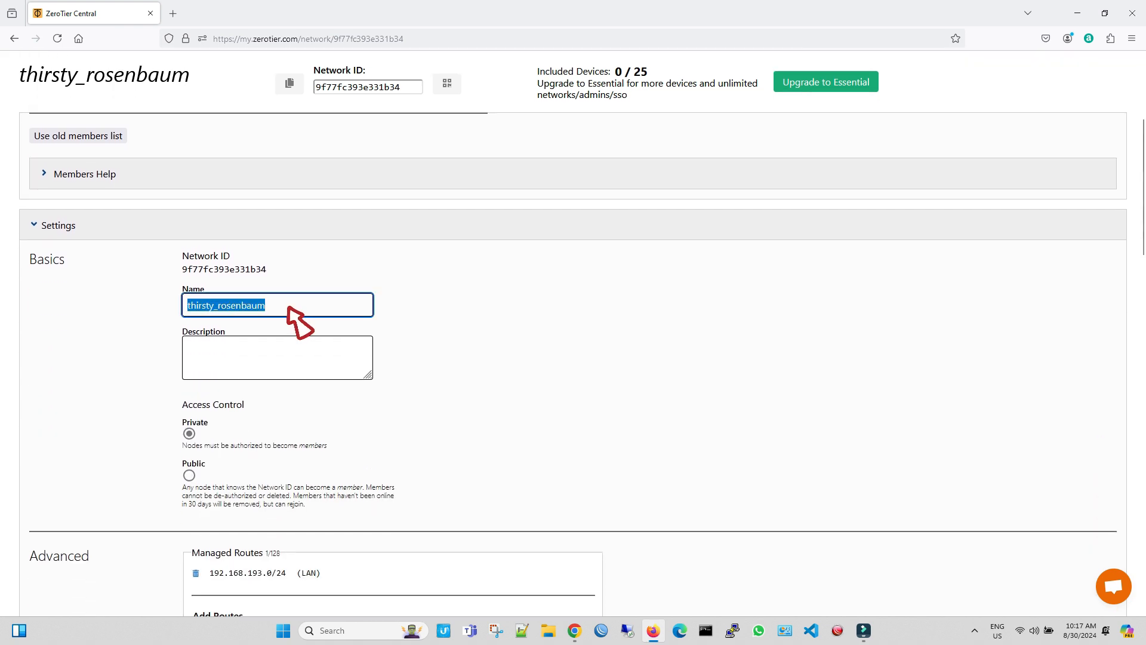
key(BackSpace)
text(Muffin)
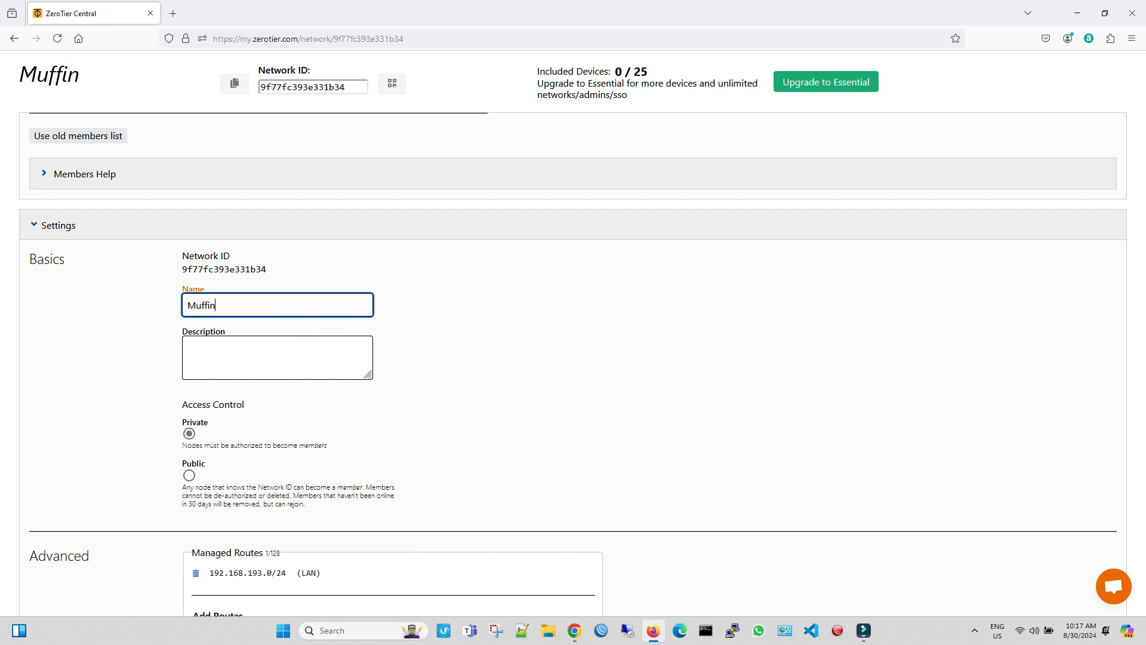
text(_)
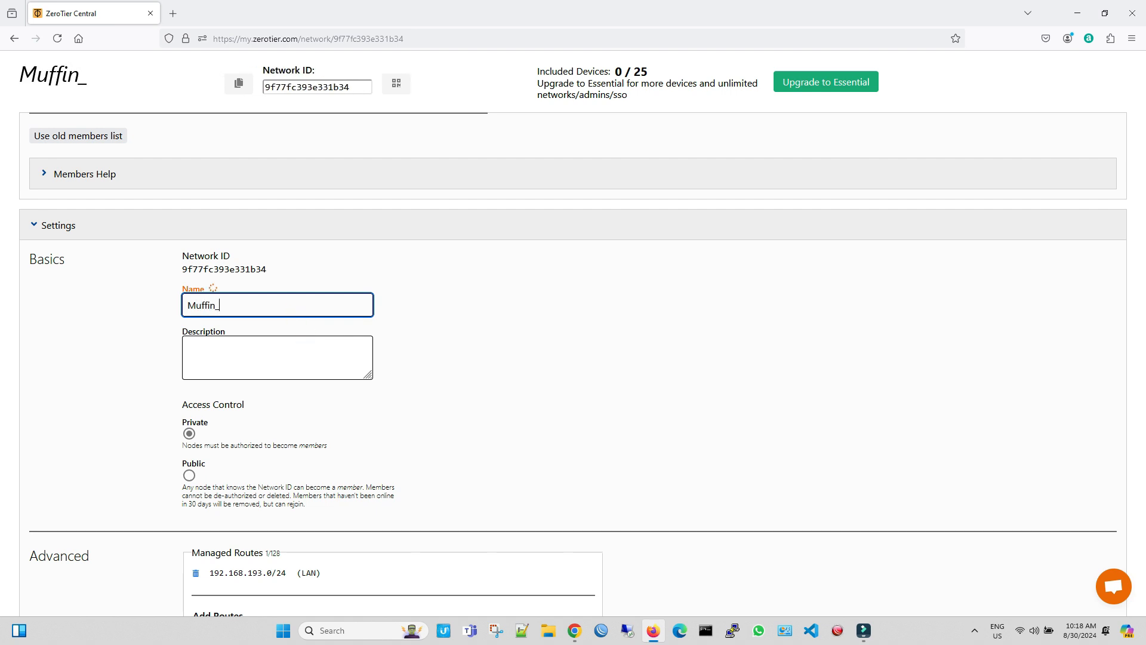
text(Office)
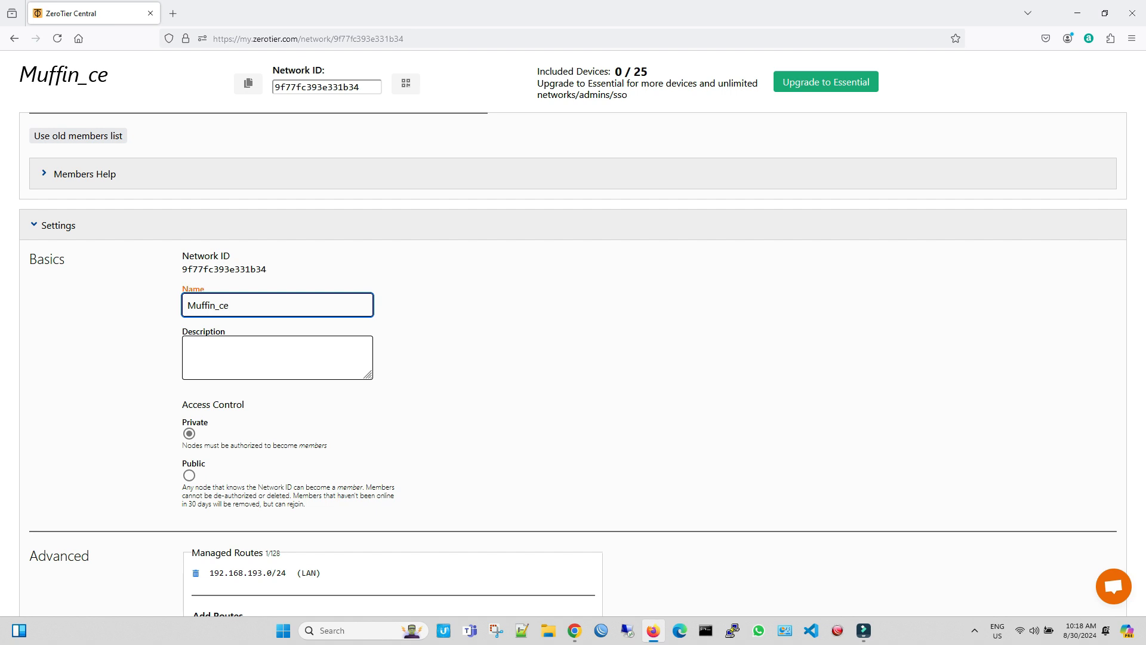
key(BackSpace)
key(BackSpace)
text(O)
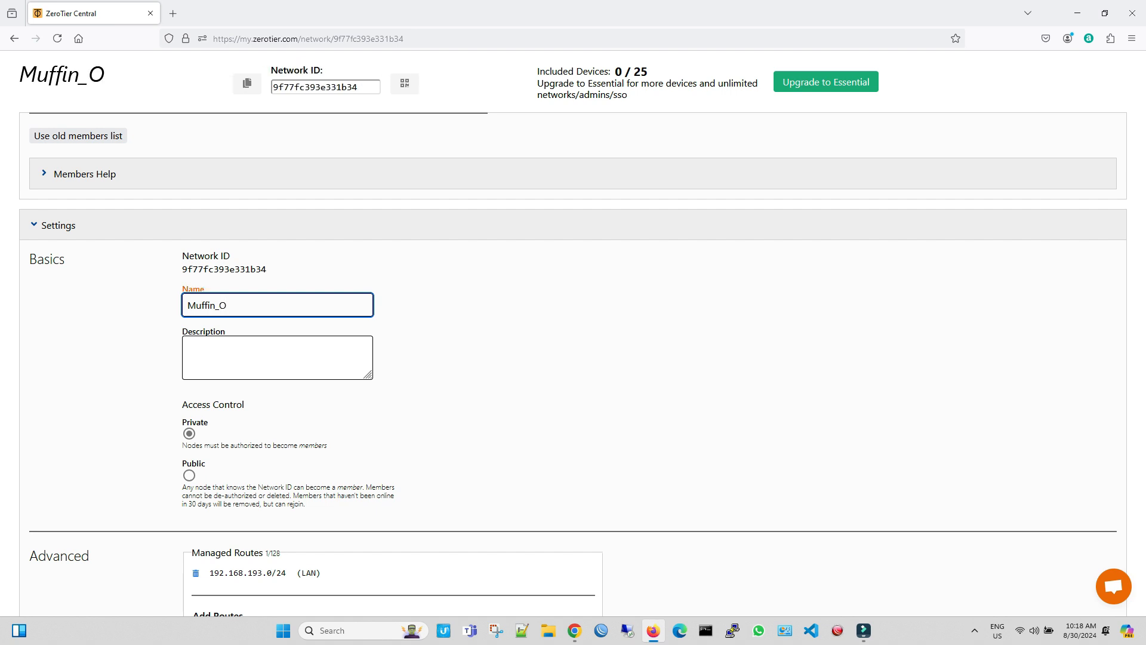
text(ffice)
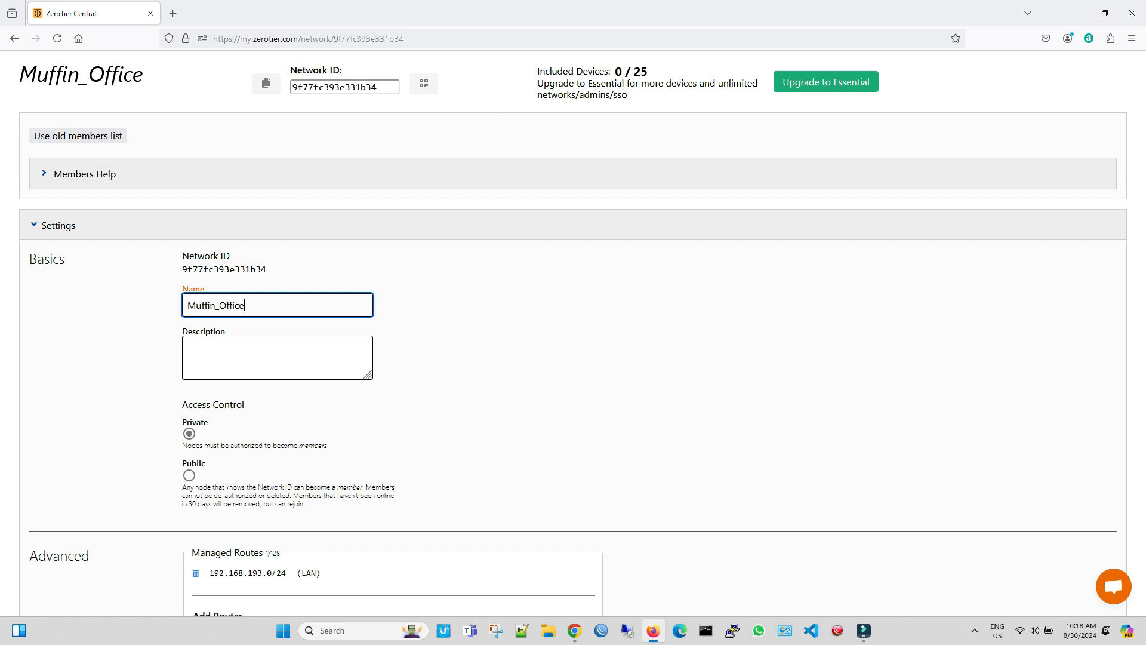
Step: Set the network description to Office VPN and review the access control, managed routes and IPv4 auto-assign settings
click(188, 347)
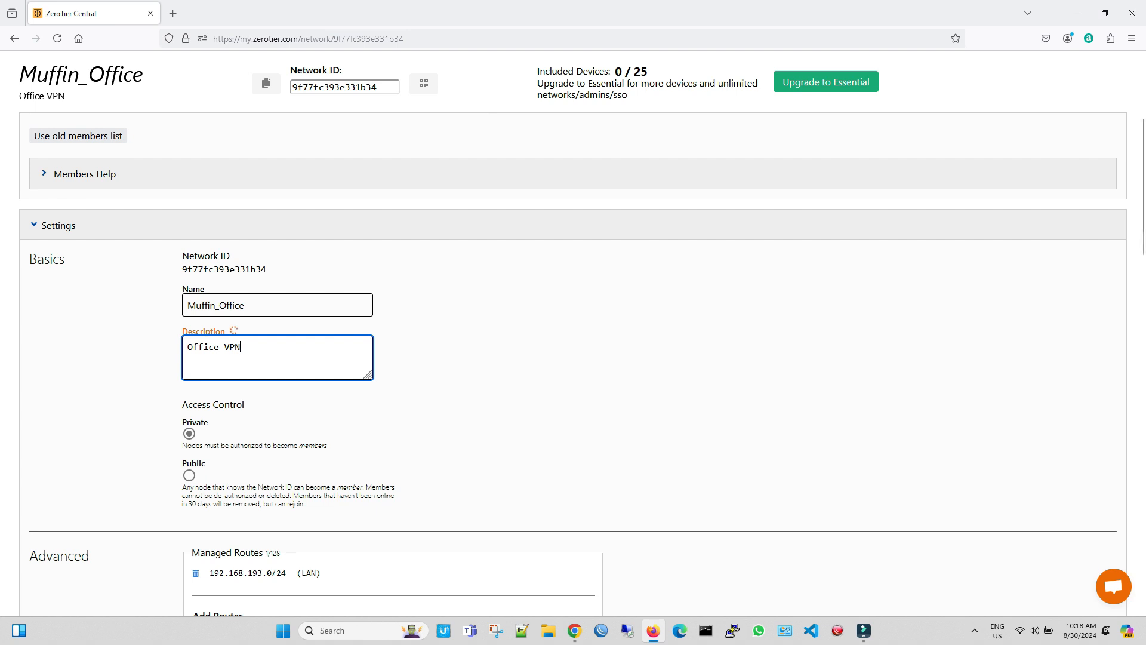
scroll(573, 358, down, 2)
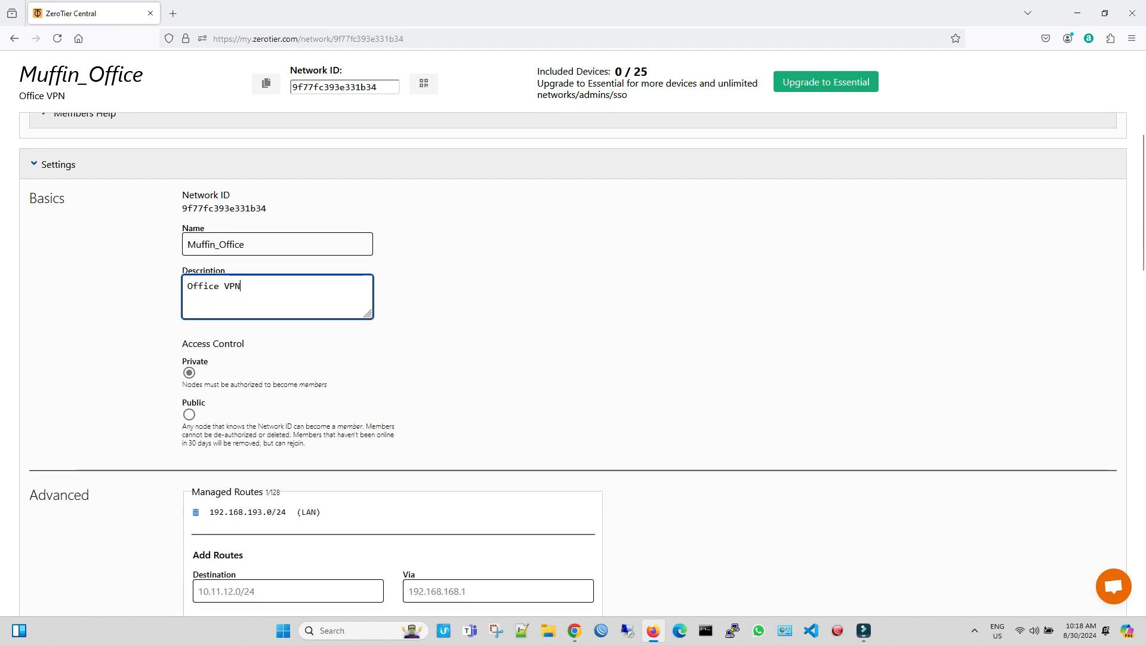
scroll(574, 358, down, 2)
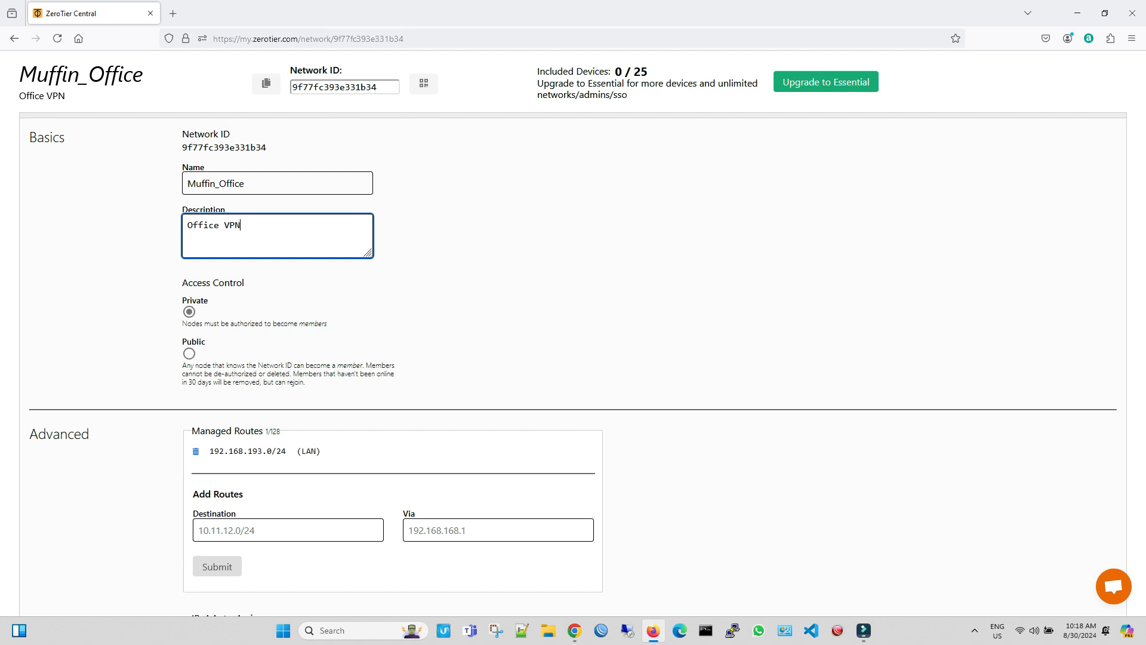
key(alt+Tab)
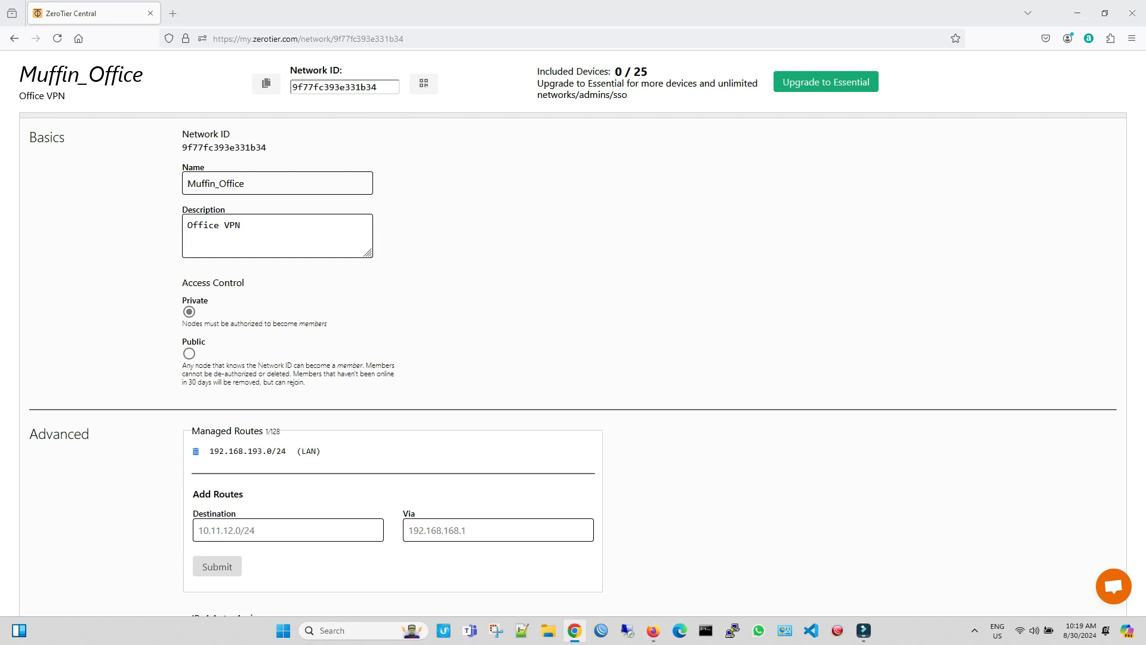
scroll(539, 507, down, 5)
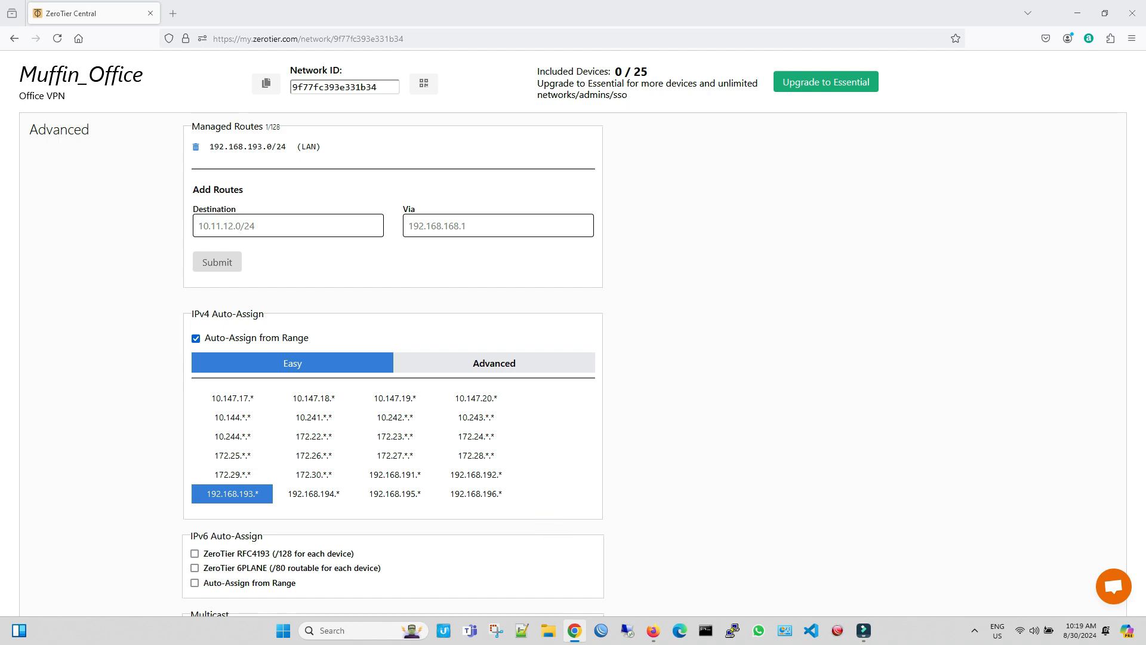
scroll(573, 334, up, 10)
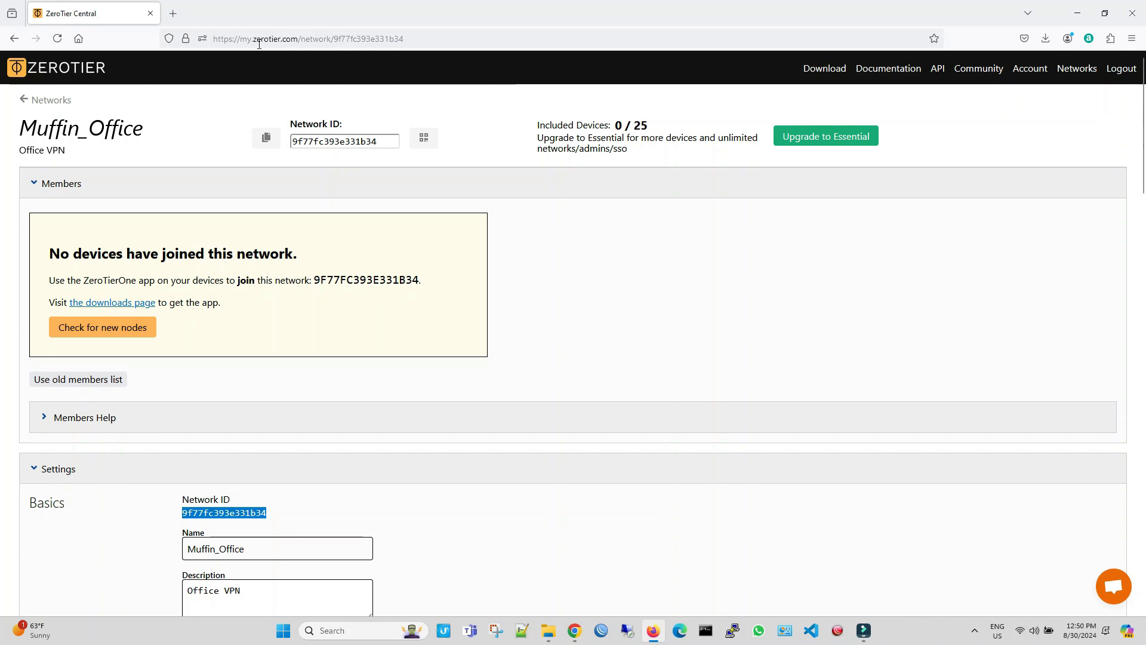
Step: Download the extra packages for ARM, RouterOS version 7.15.3 Stable, from the software page of mikrotik.com
click(173, 13)
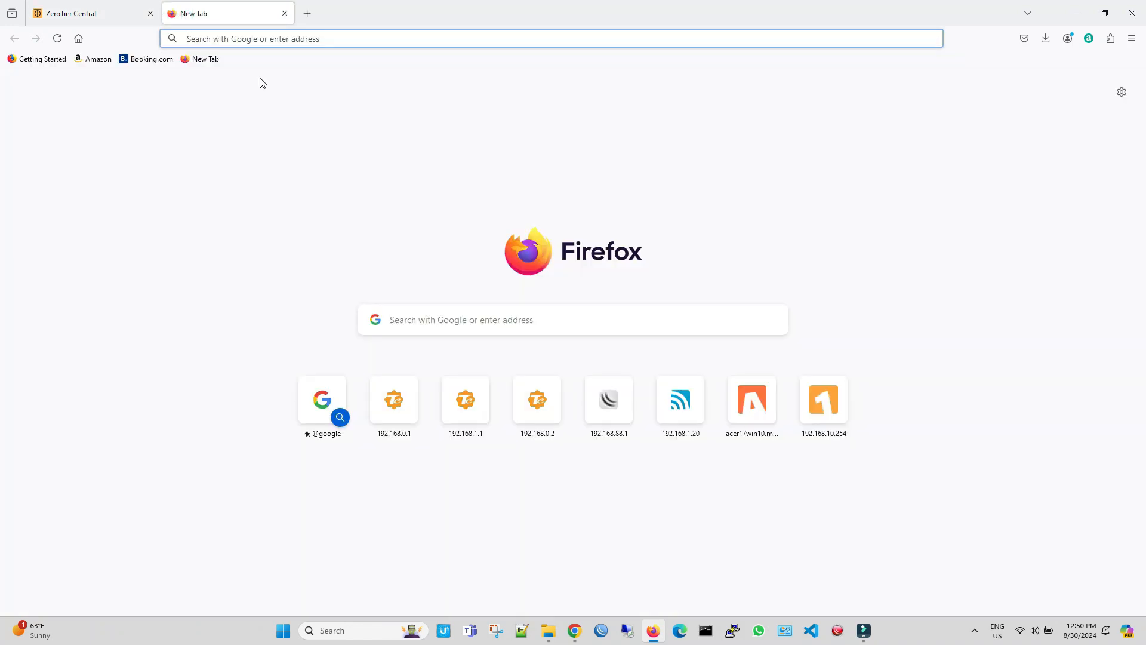
text(mikrotik.com/)
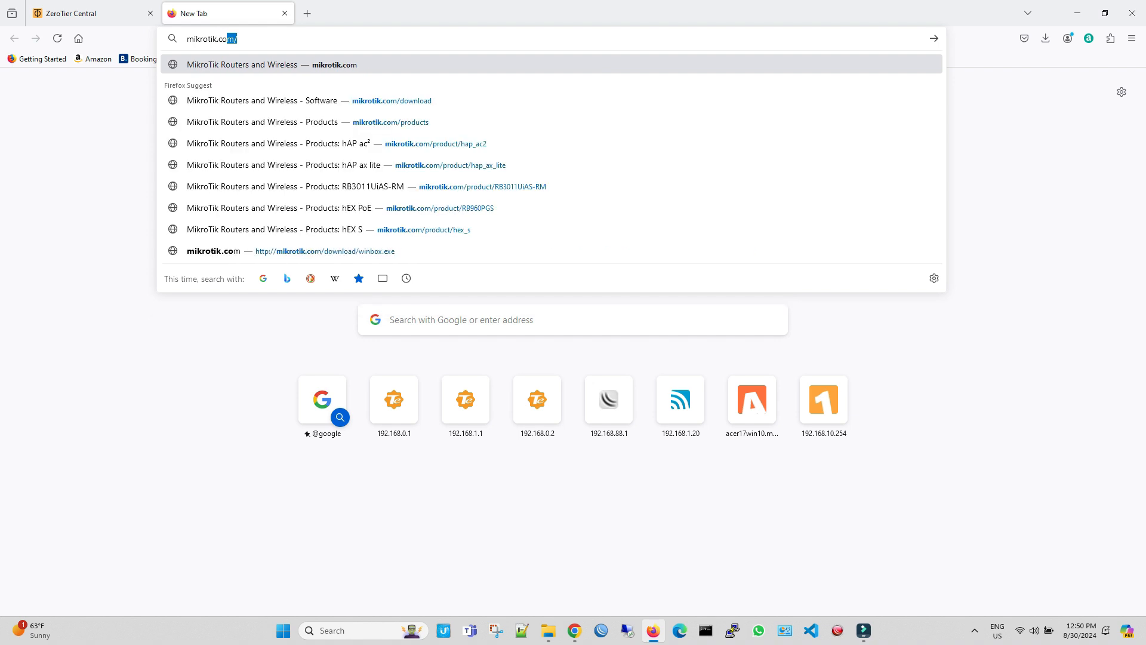
click(289, 71)
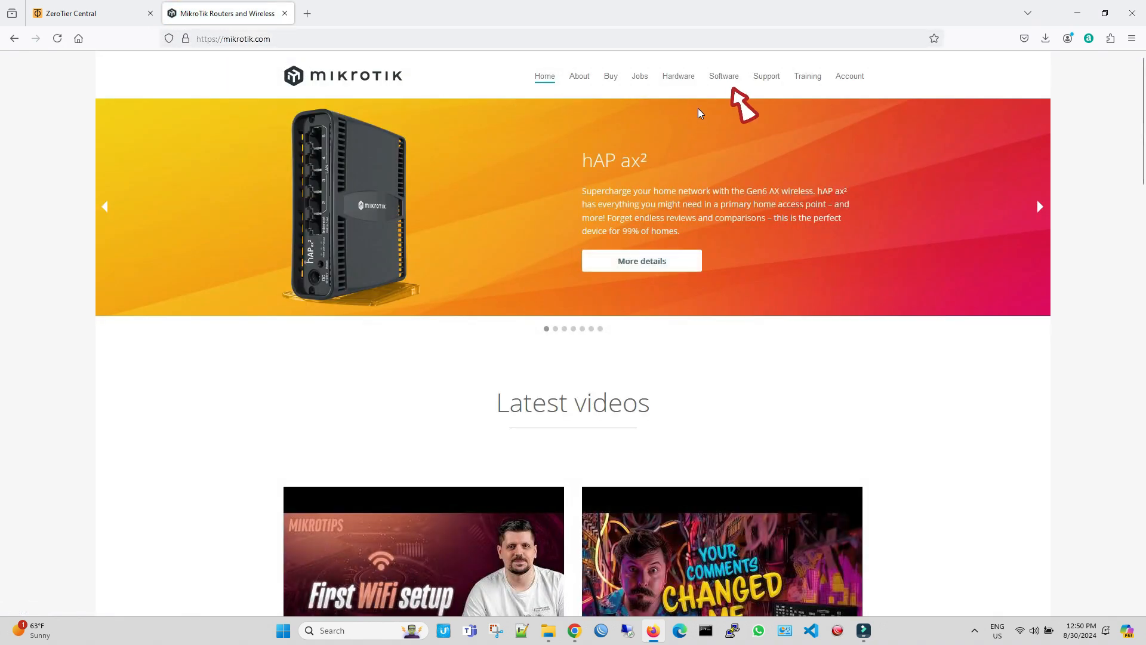
click(720, 80)
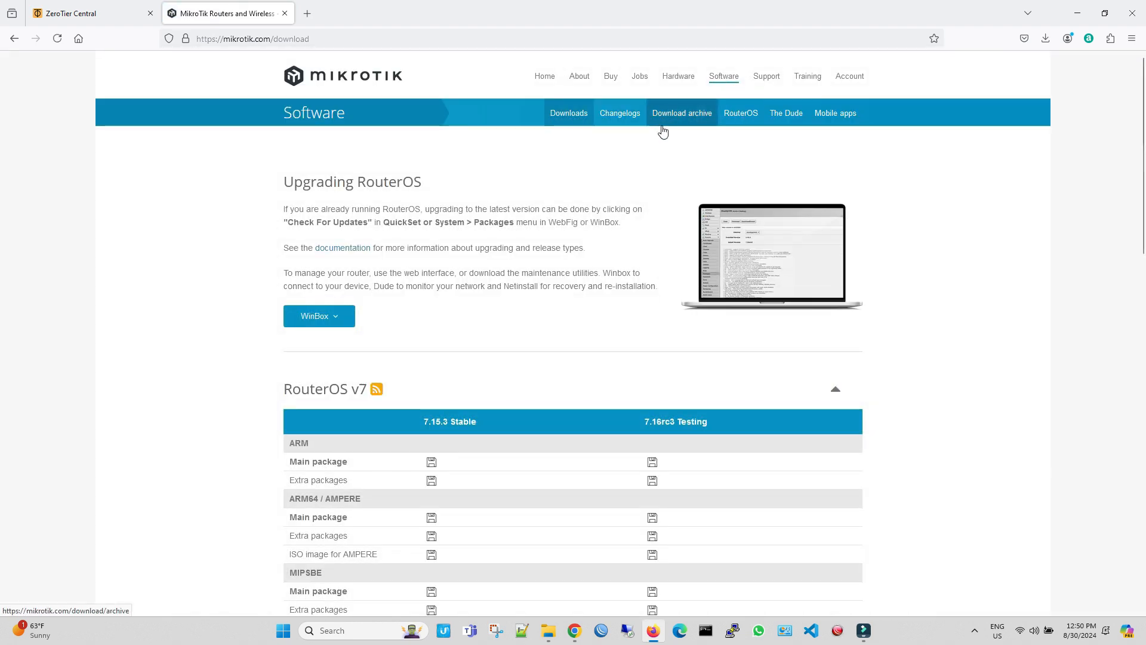
scroll(663, 131, down, 2)
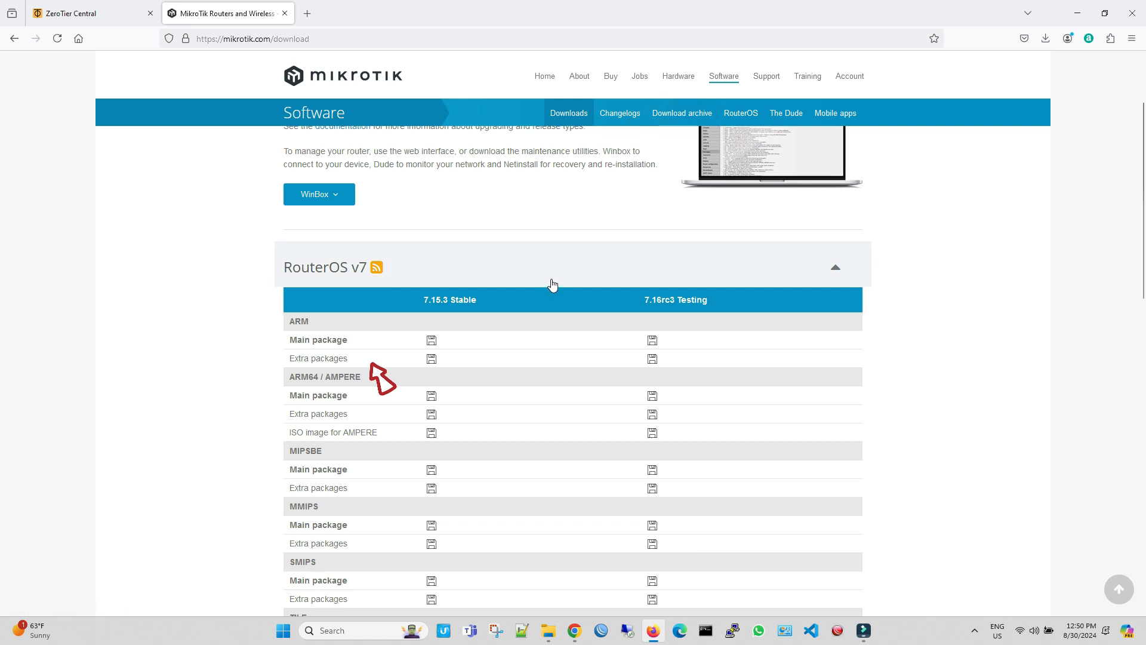
click(430, 360)
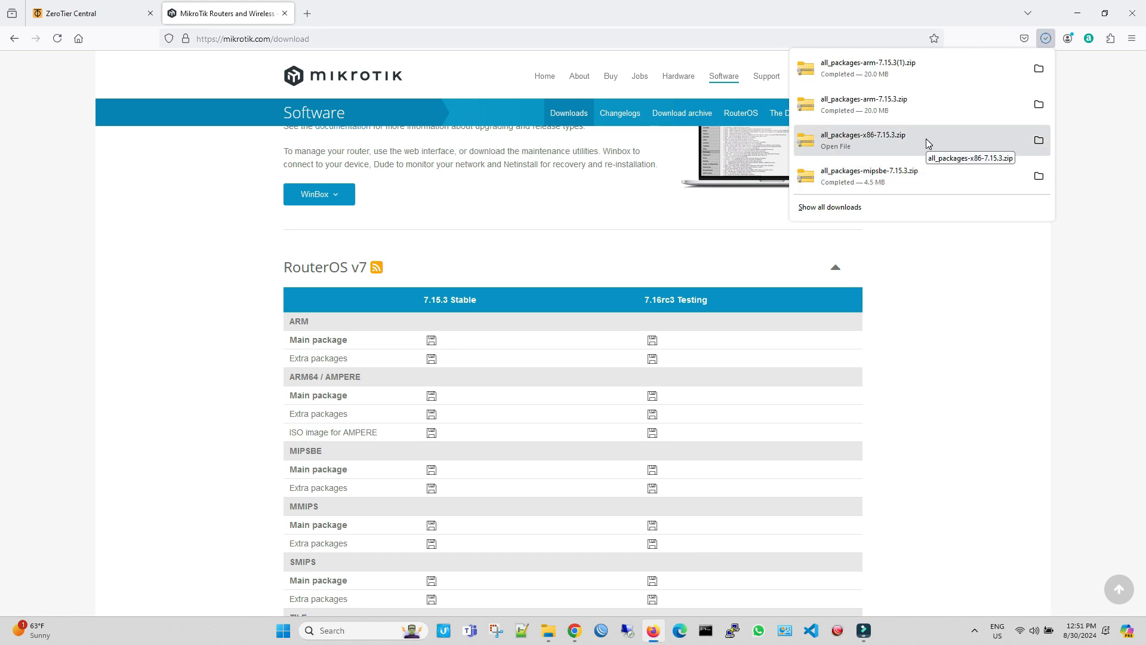
Step: Open the downloaded all_packages-arm-7.15.3(1) archive and look through its package files
click(1041, 70)
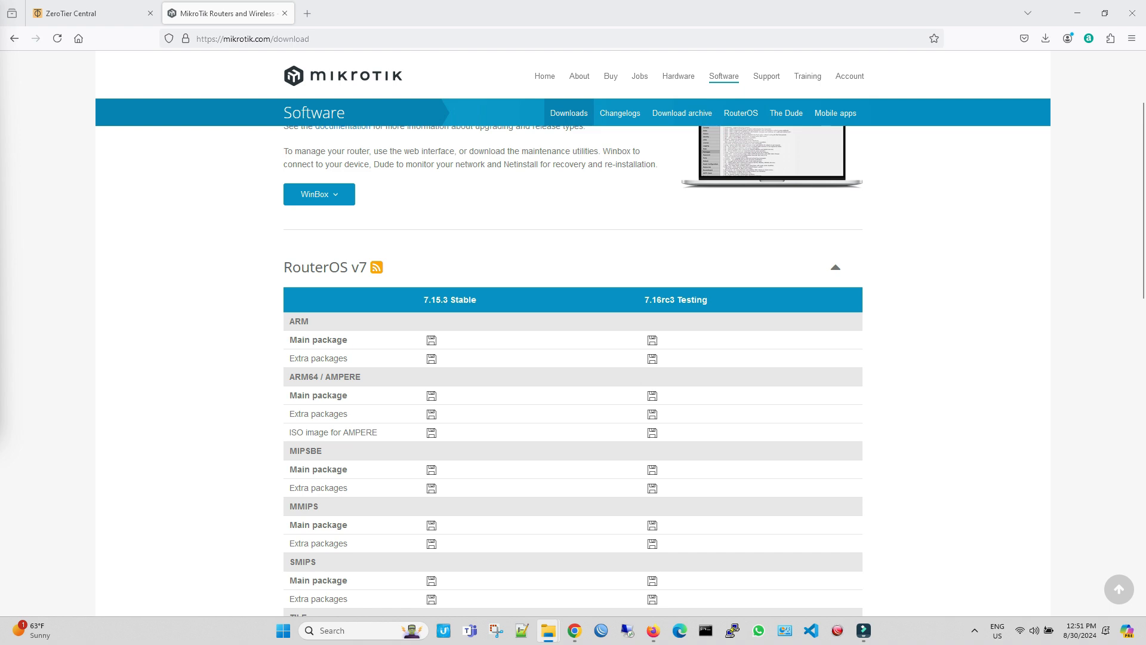
drag(0, 24, 585, 1)
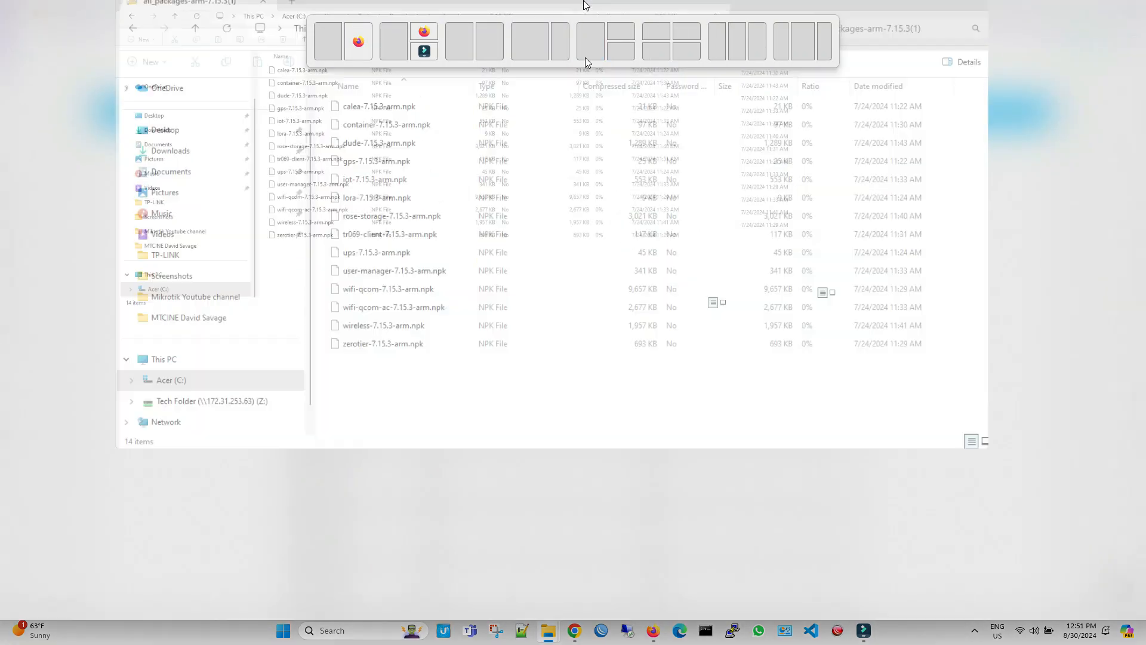
click(311, 323)
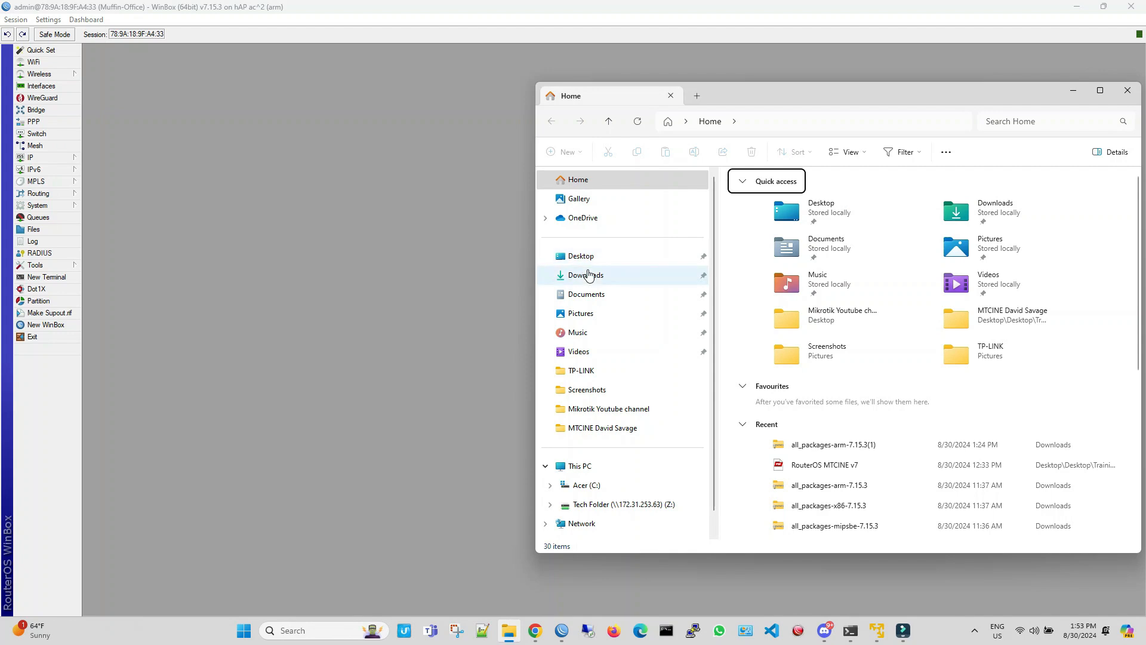
Step: Upload zerotier-7.15.3-arm.npk from the extracted all_packages-arm-7.15.3(1) folder in Downloads to the router's file list in WinBox, and close the folder
click(586, 273)
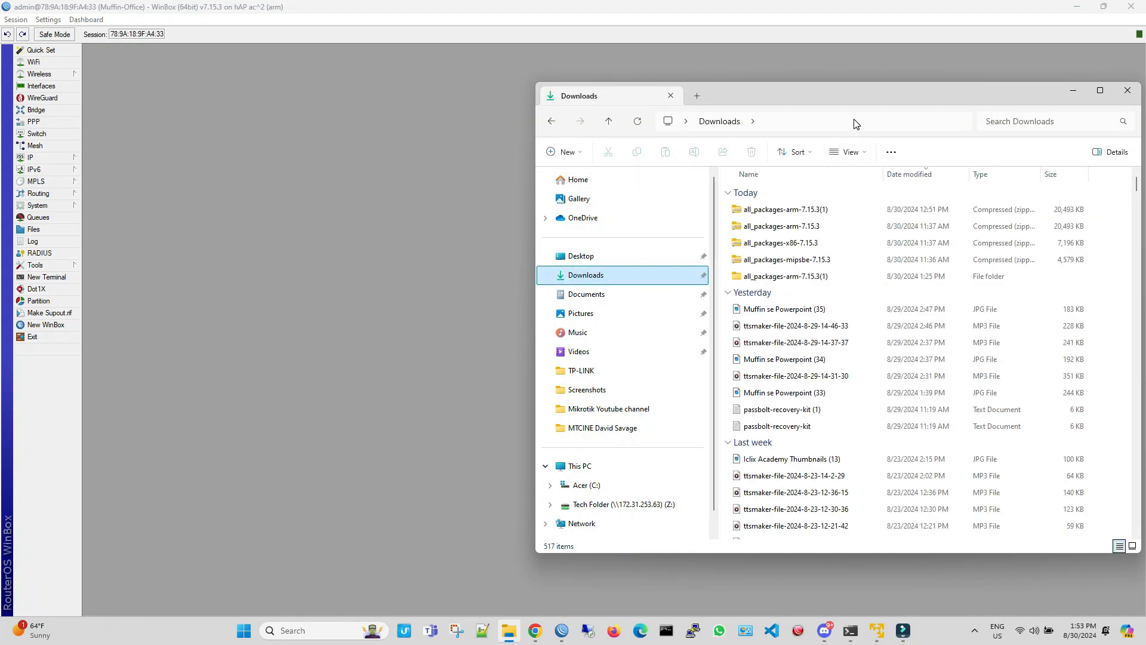
click(830, 277)
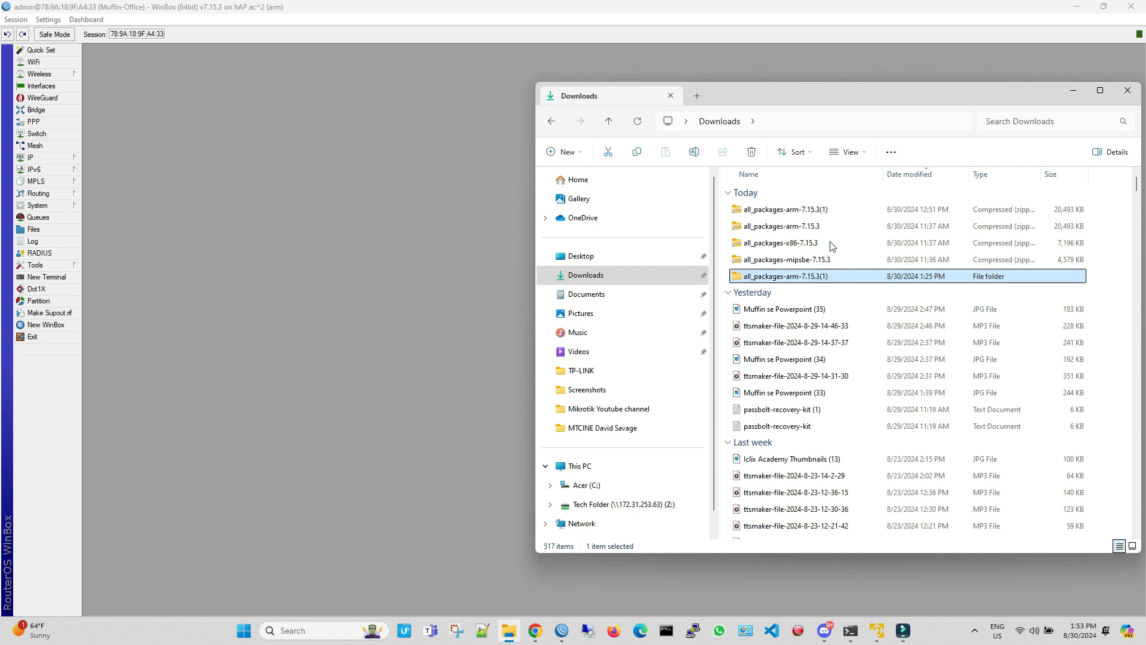
click(822, 208)
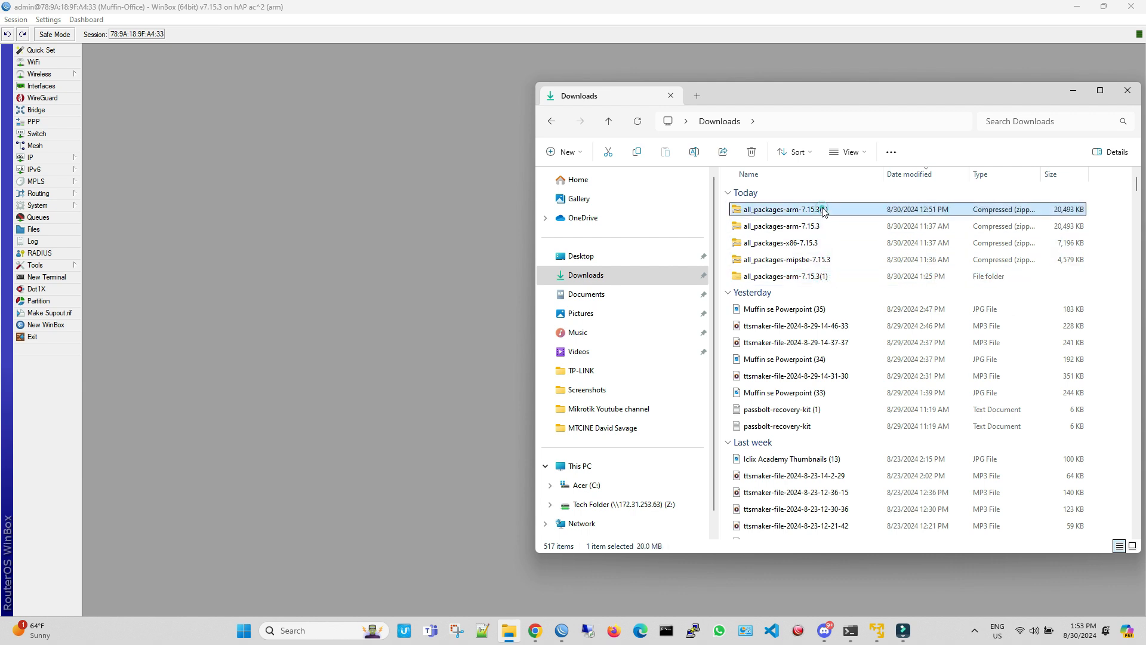
right_click(823, 209)
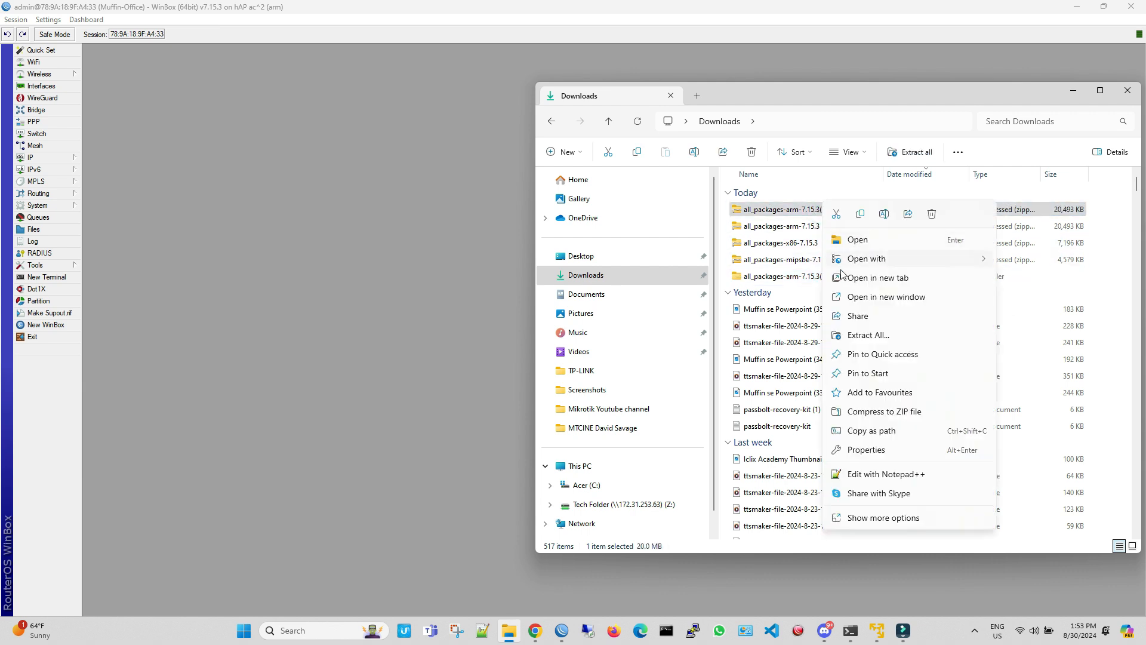
click(796, 286)
double_click(796, 284)
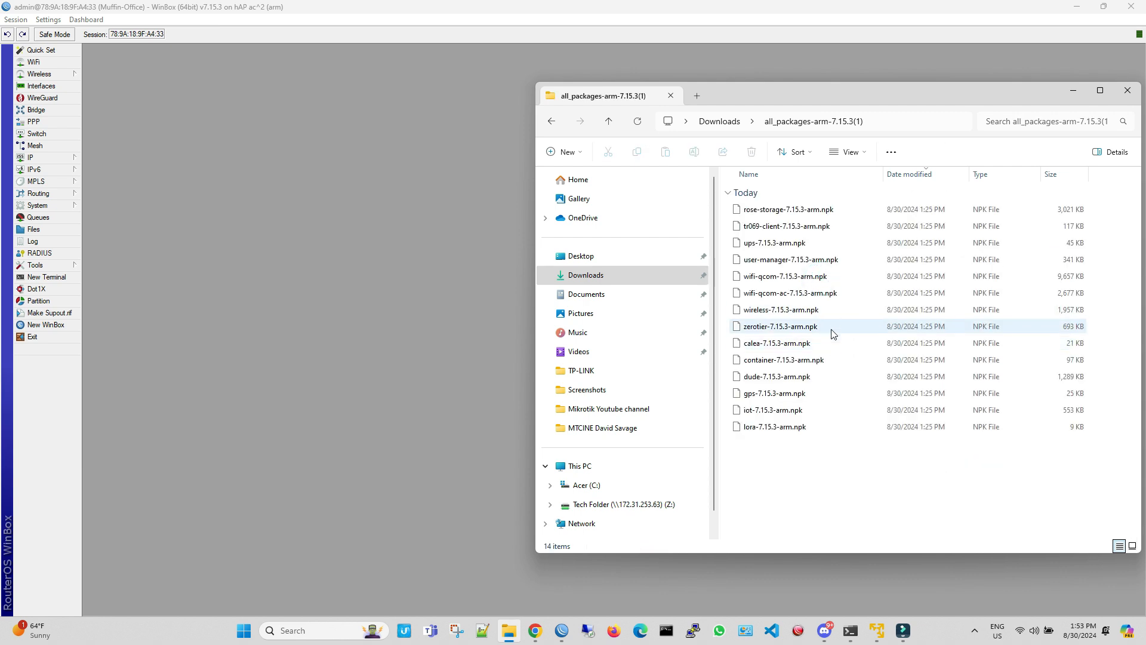
drag(833, 329, 406, 325)
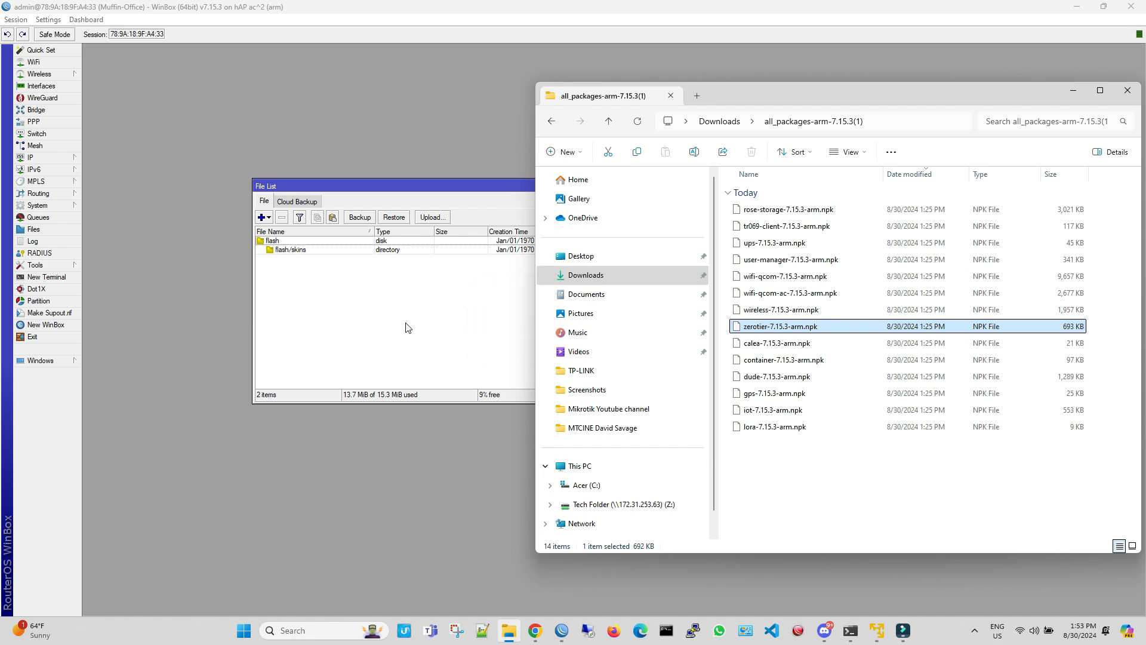
click(1126, 91)
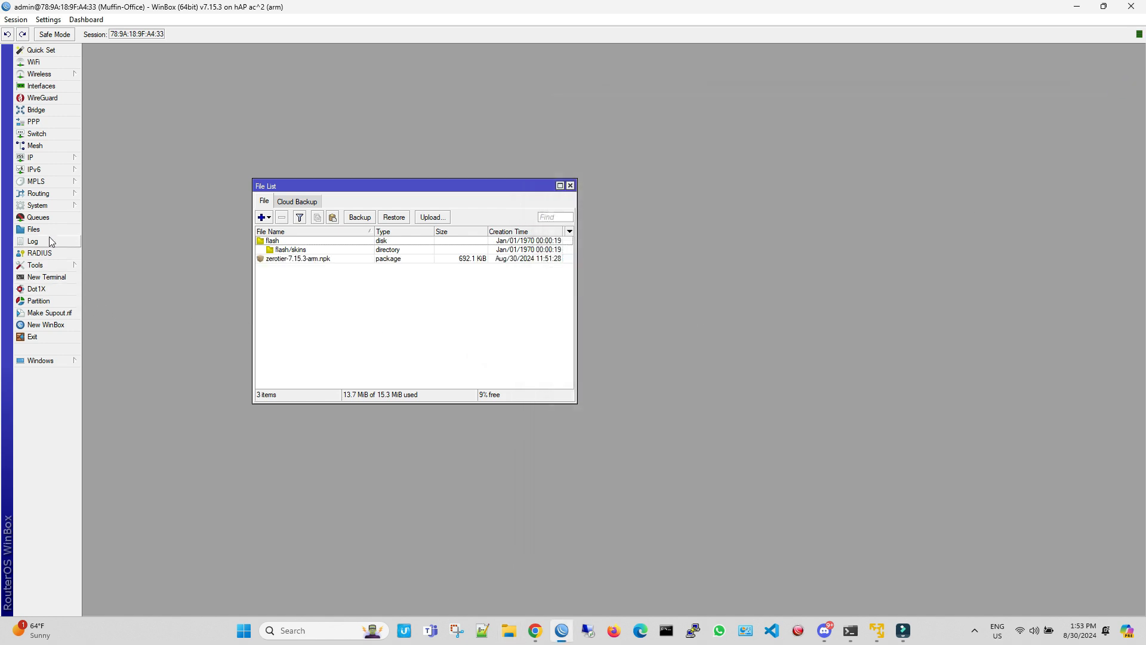
Step: Reboot the router to install the ZeroTier package, and close the password and file list windows
click(59, 207)
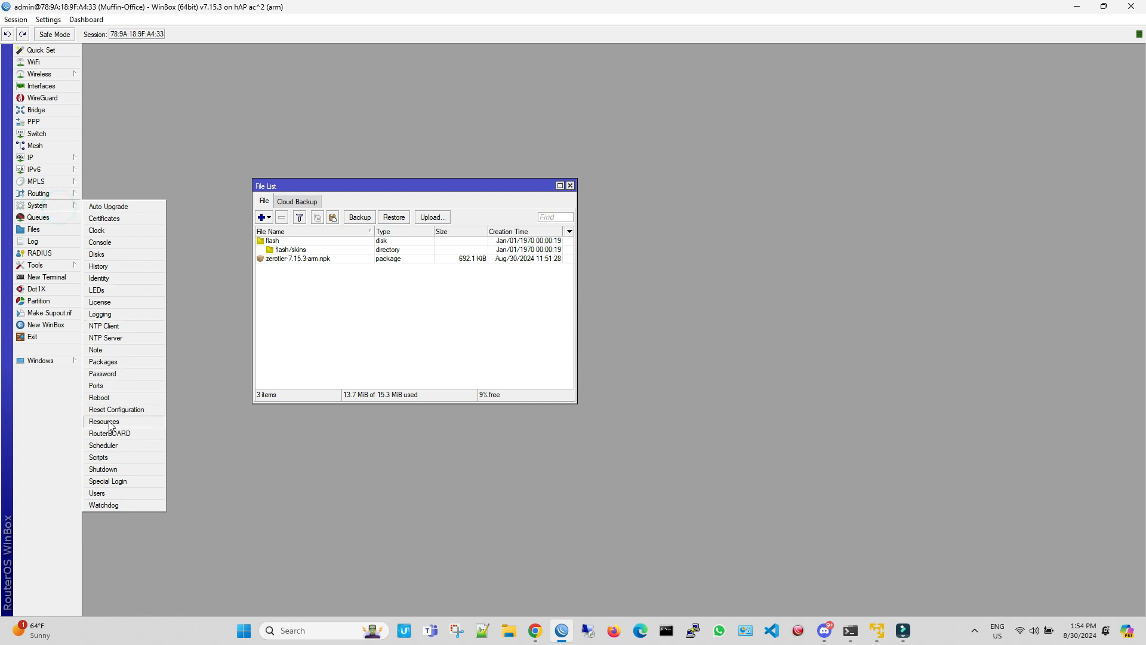
click(112, 401)
click(592, 327)
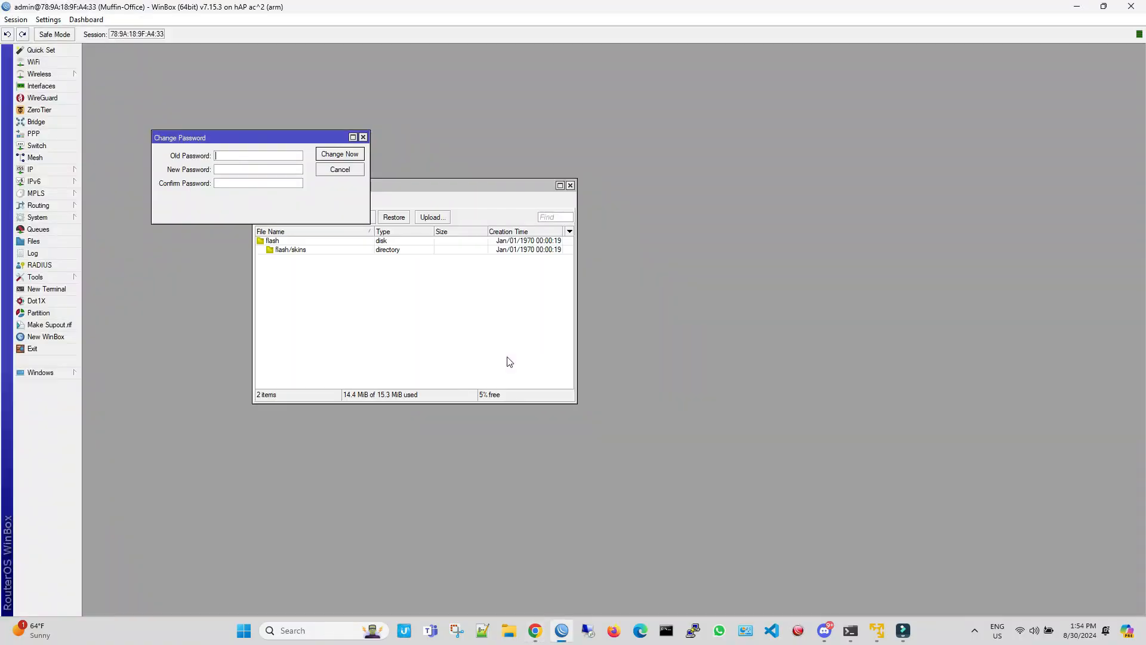
click(364, 137)
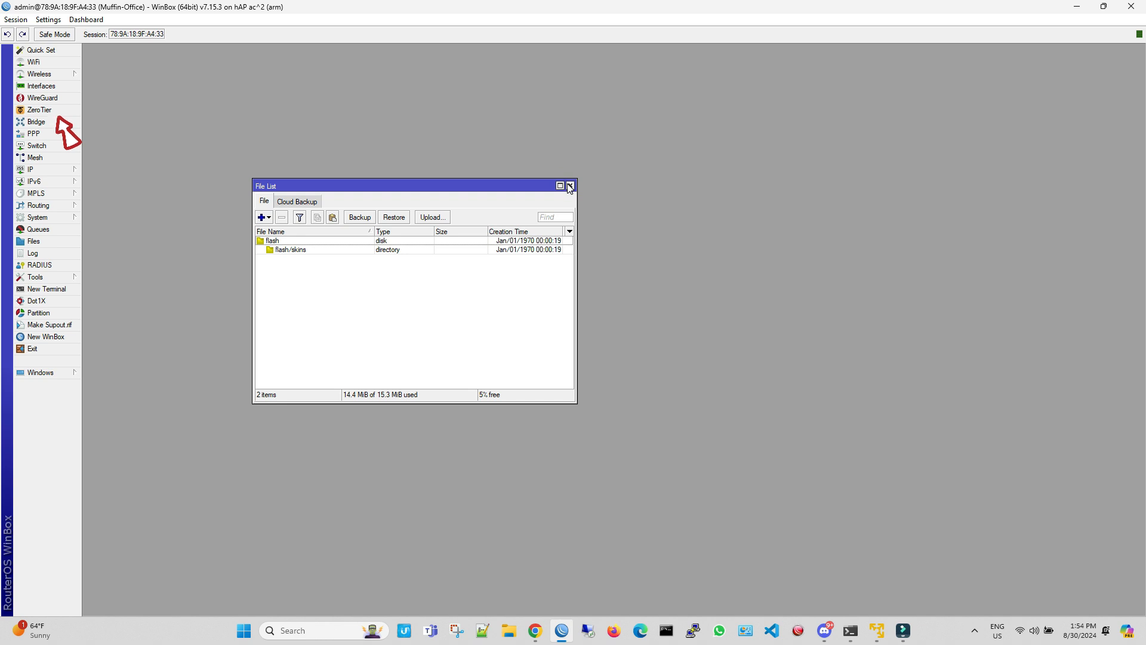
click(570, 185)
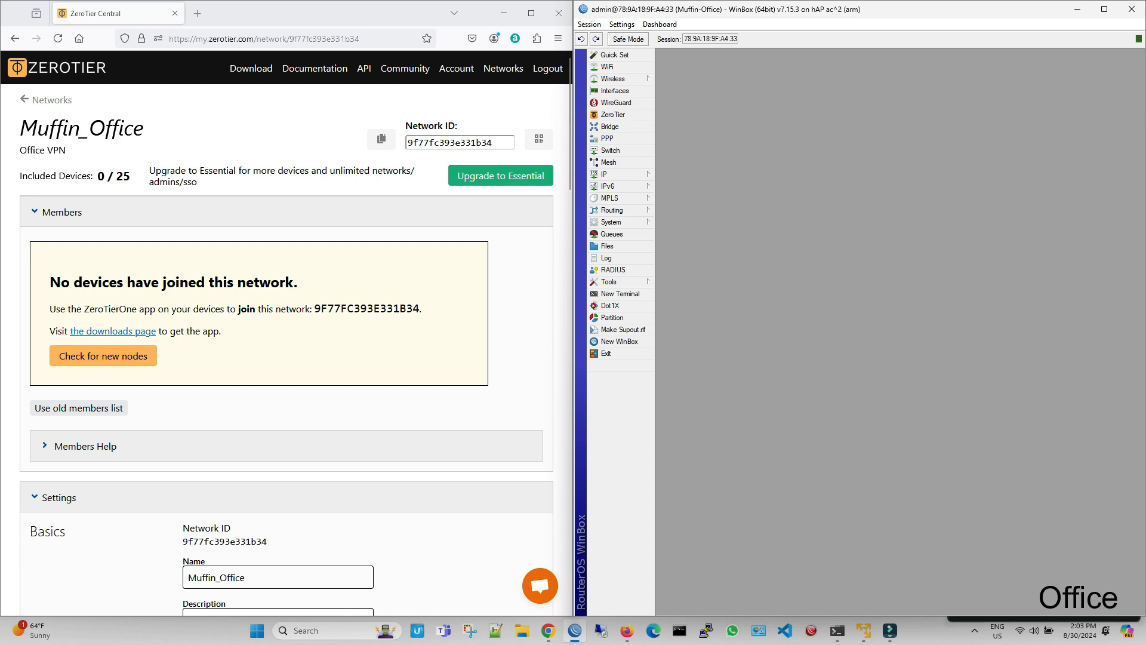
Step: Add a ZeroTier interface named zerotier1 on instance zt1, using the network ID copied from the Muffin_Office network page
scroll(286, 358, down, 3)
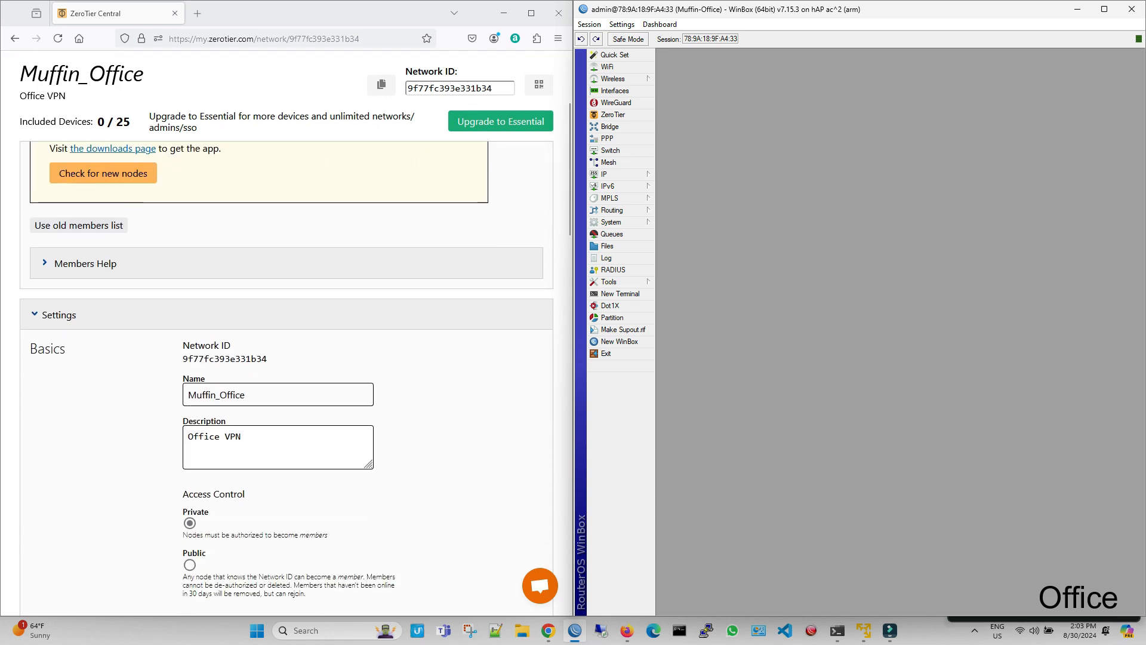
click(613, 114)
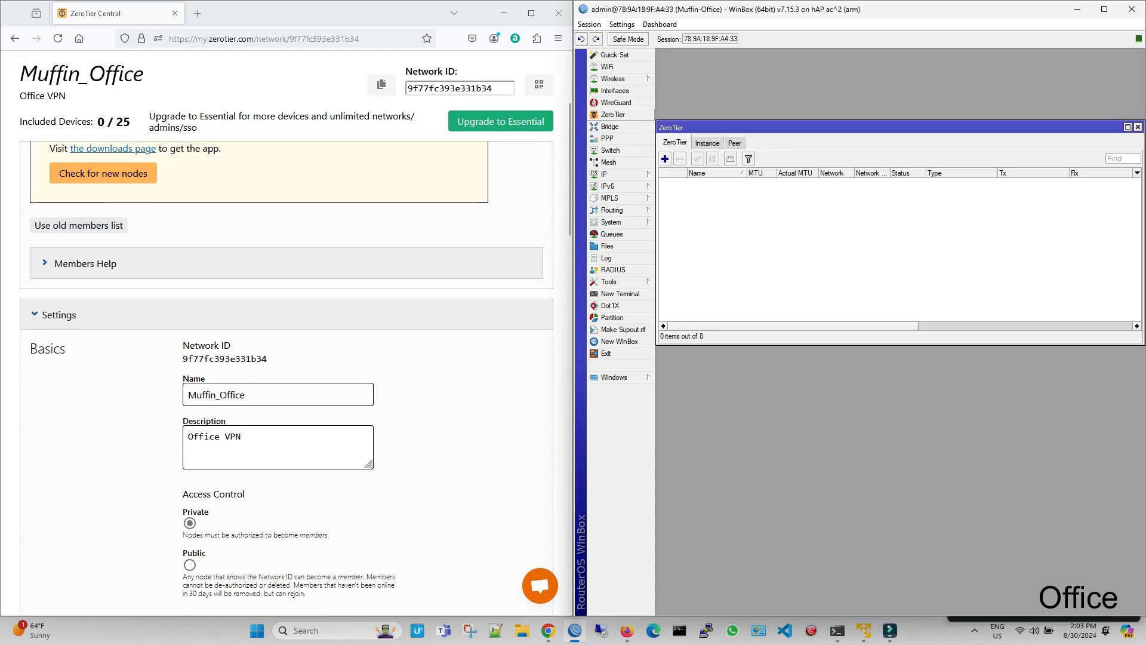
click(664, 159)
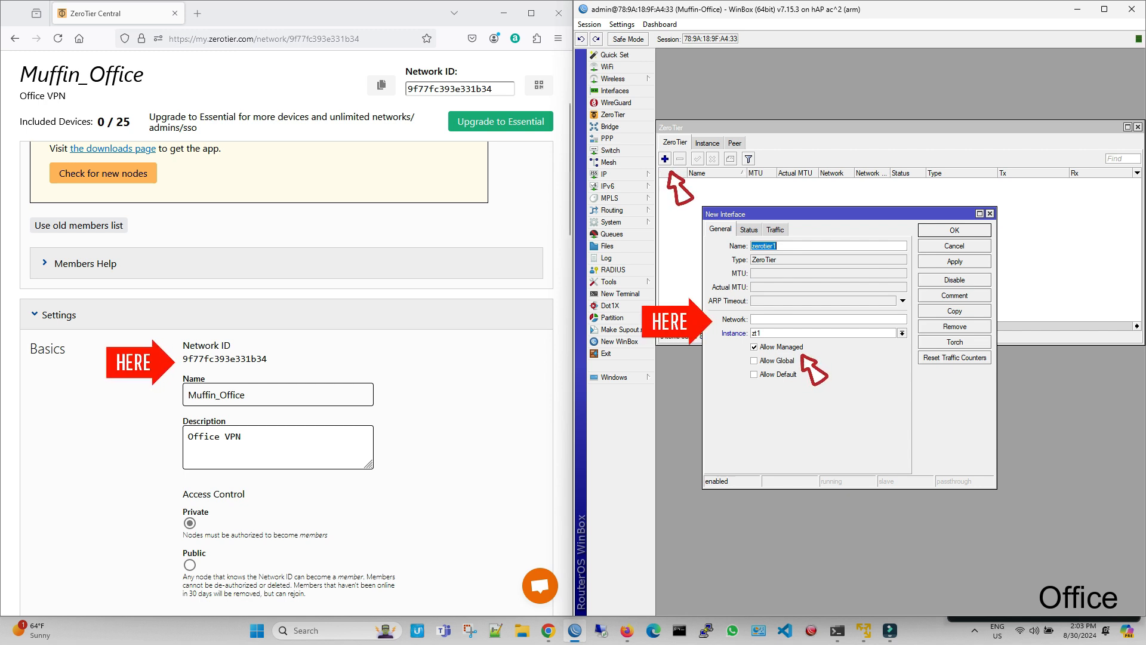
double_click(224, 359)
right_click(212, 360)
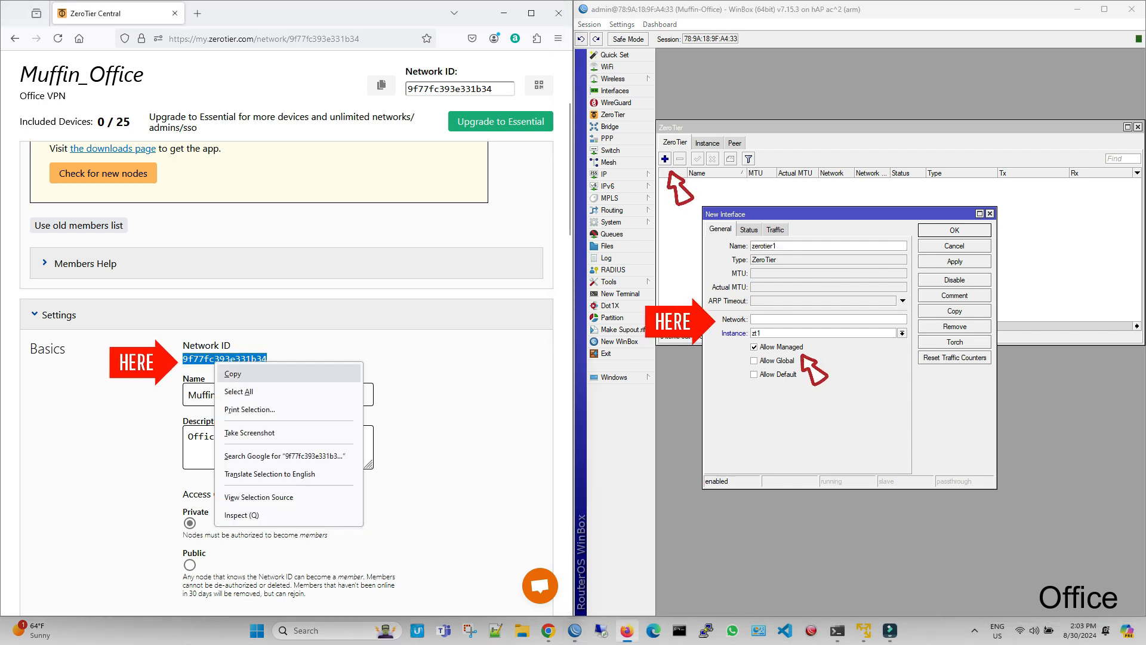
click(234, 373)
click(785, 320)
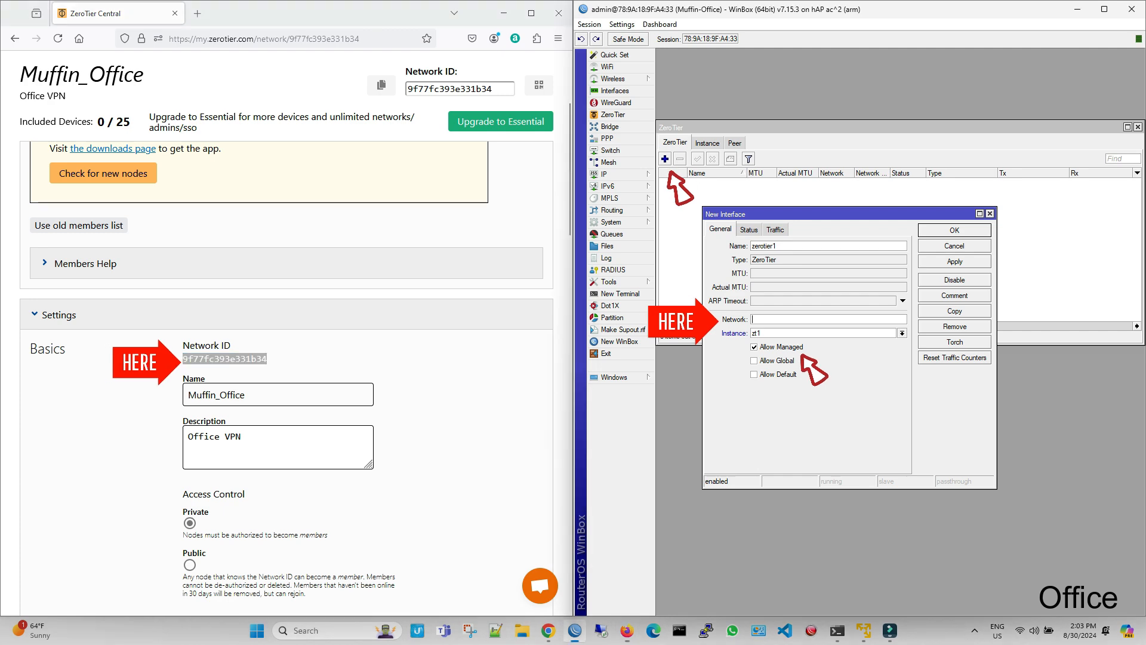
right_click(785, 320)
click(813, 354)
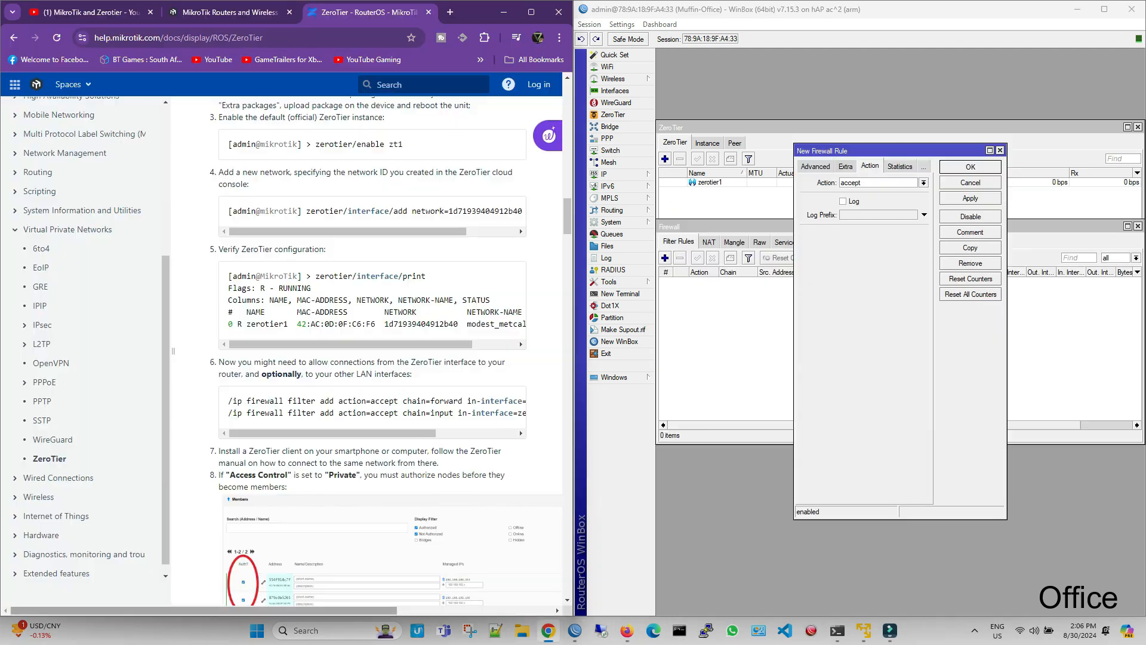
Step: Set the new firewall rule's chain to forward, consulting the filter commands in the MikroTik ZeroTier documentation
scroll(282, 355, right, 3)
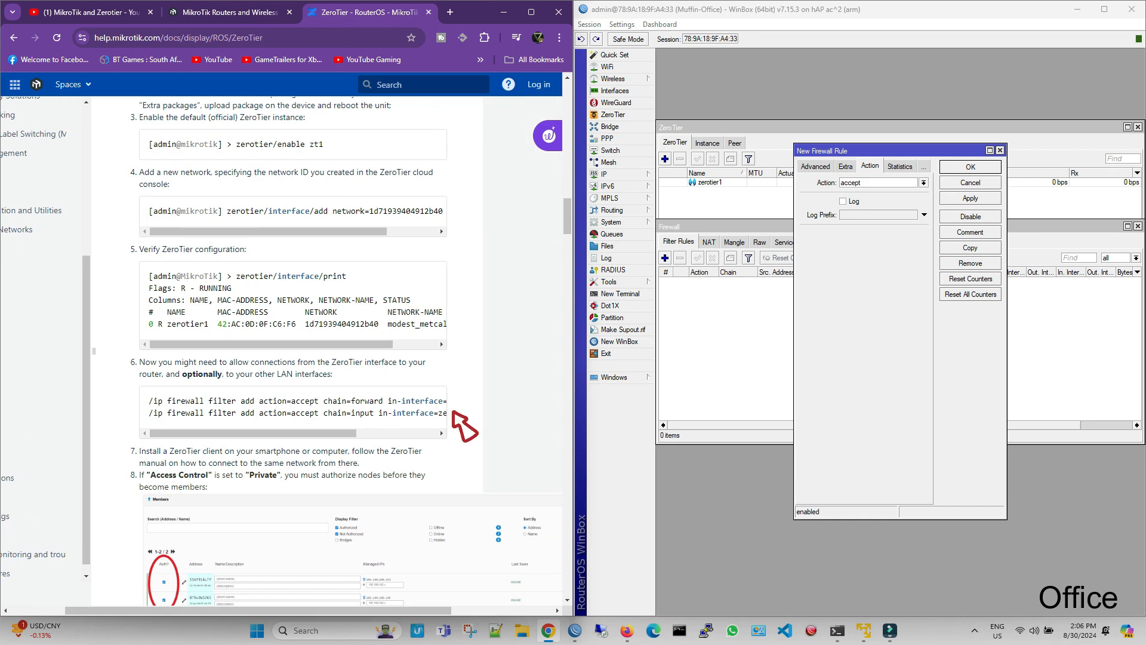
click(816, 167)
click(812, 167)
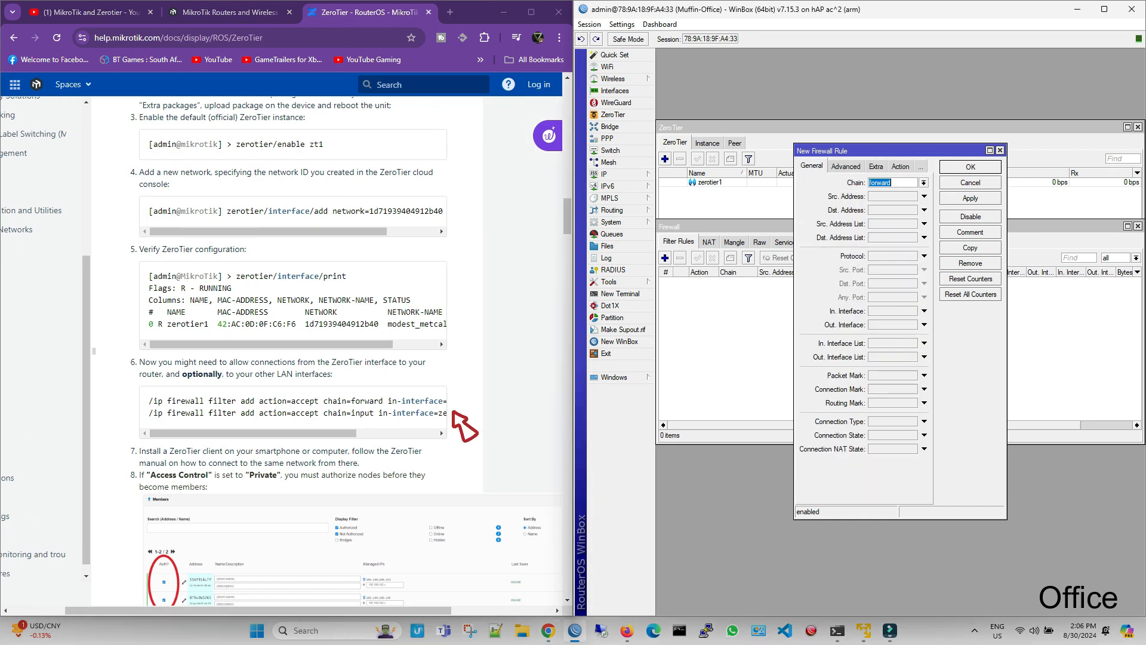
click(923, 183)
click(890, 191)
drag(253, 433, 334, 433)
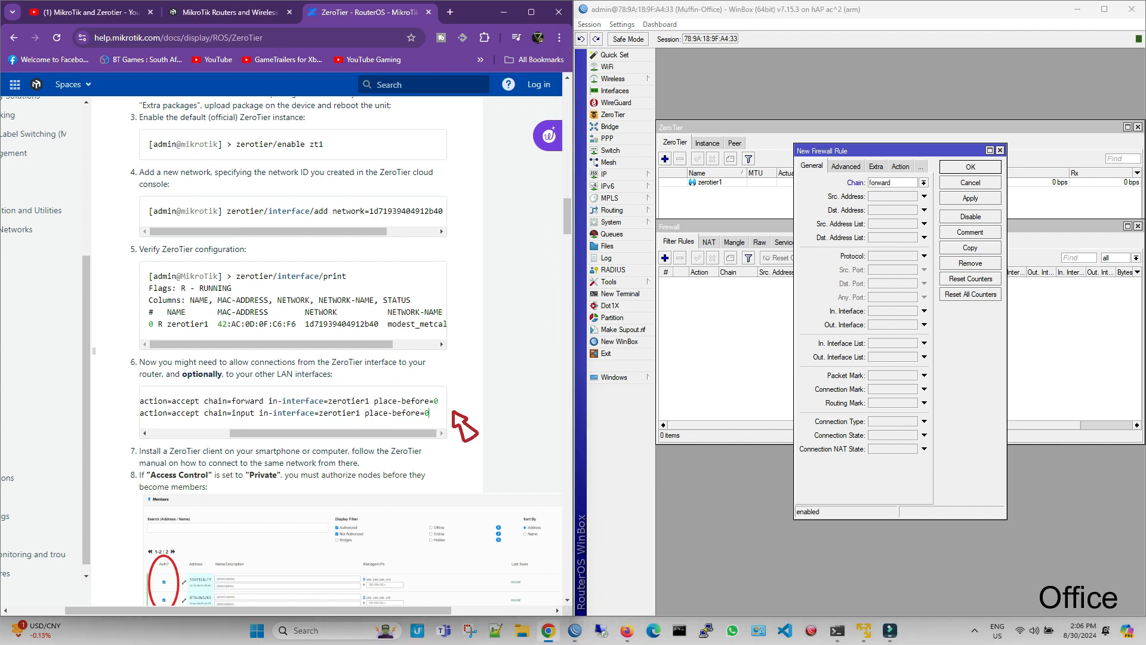
Step: Set the forward rule's incoming interface to zerotier1 and save the rule
click(924, 311)
click(934, 311)
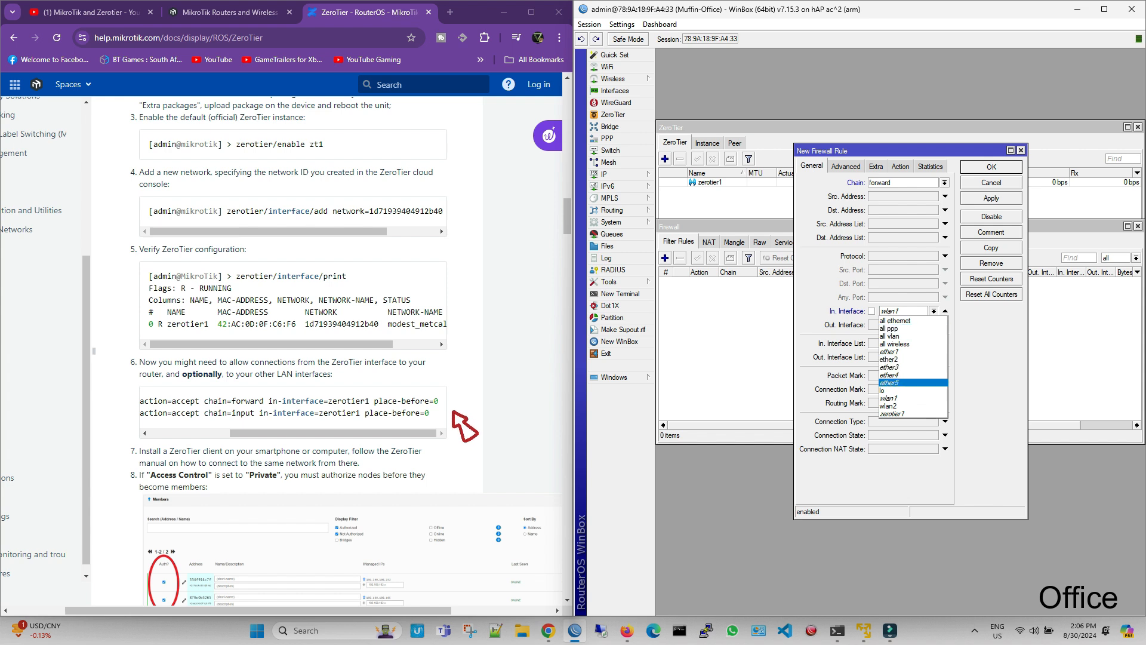
click(892, 414)
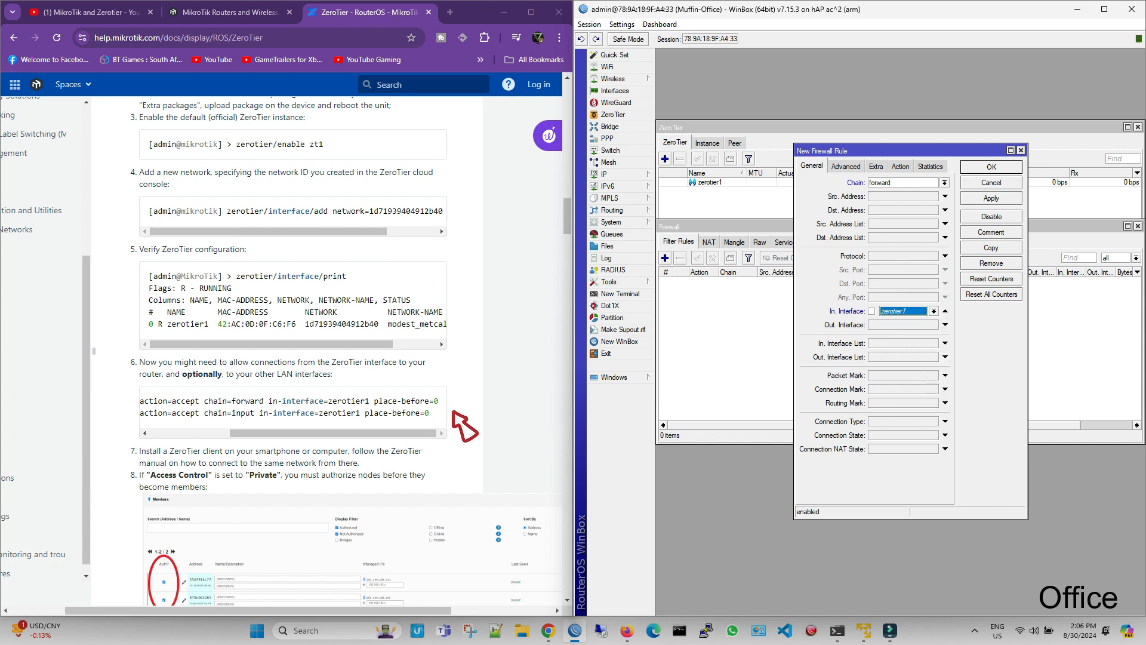
click(846, 166)
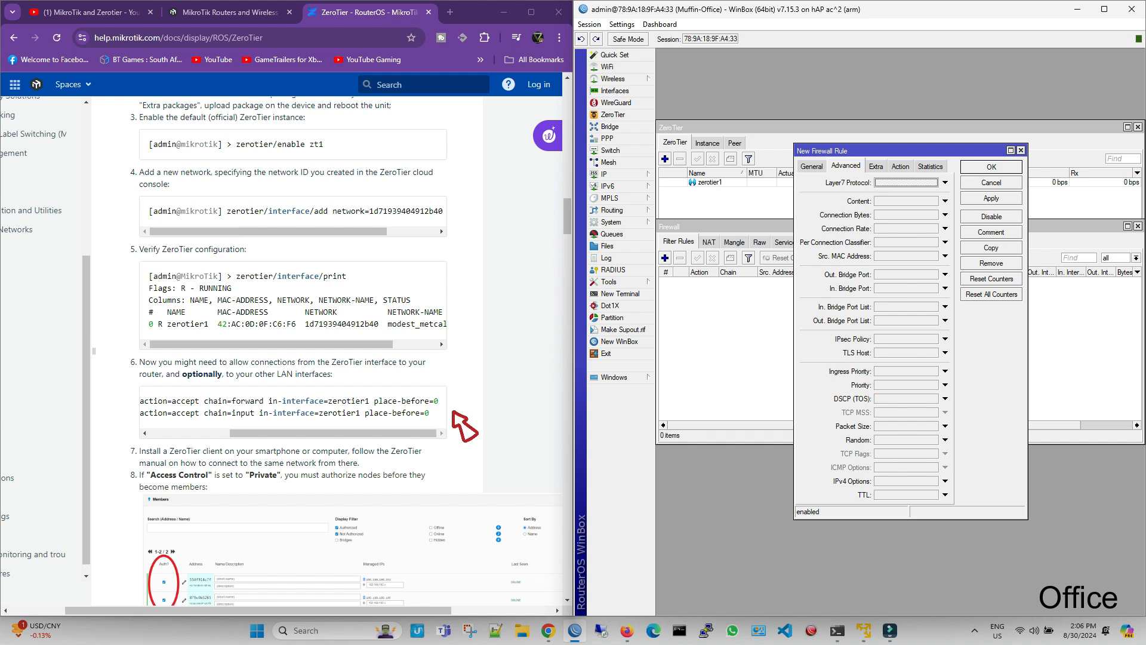
click(812, 167)
mouse_move(382, 434)
mouse_down()
mouse_move(302, 434)
mouse_move(382, 433)
mouse_up()
click(991, 197)
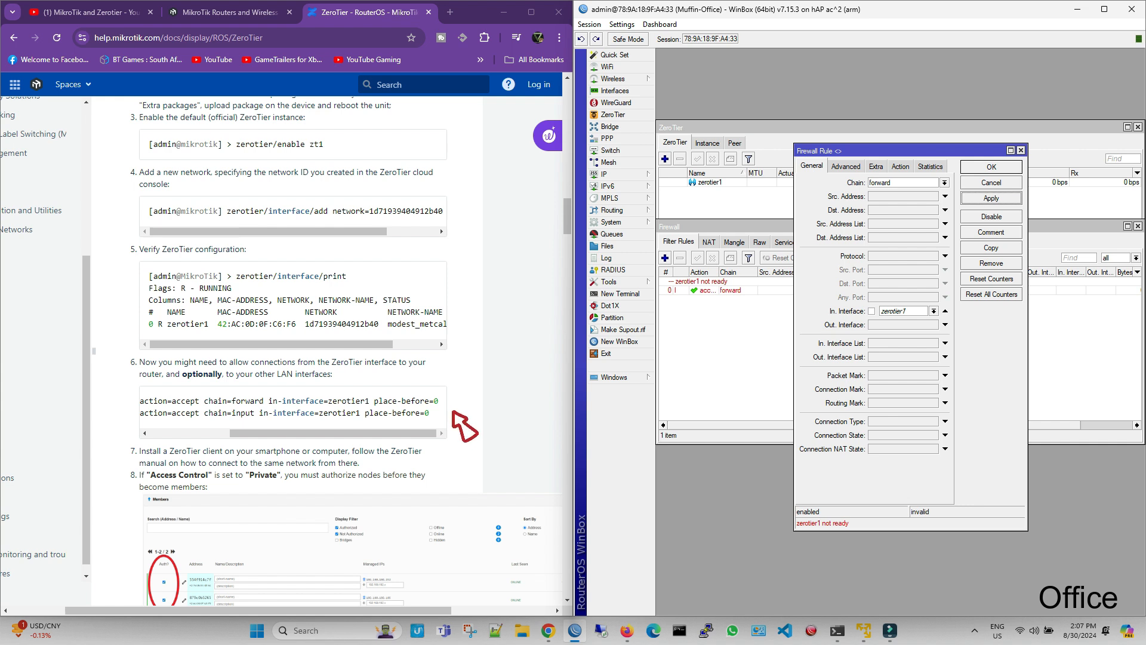
click(991, 168)
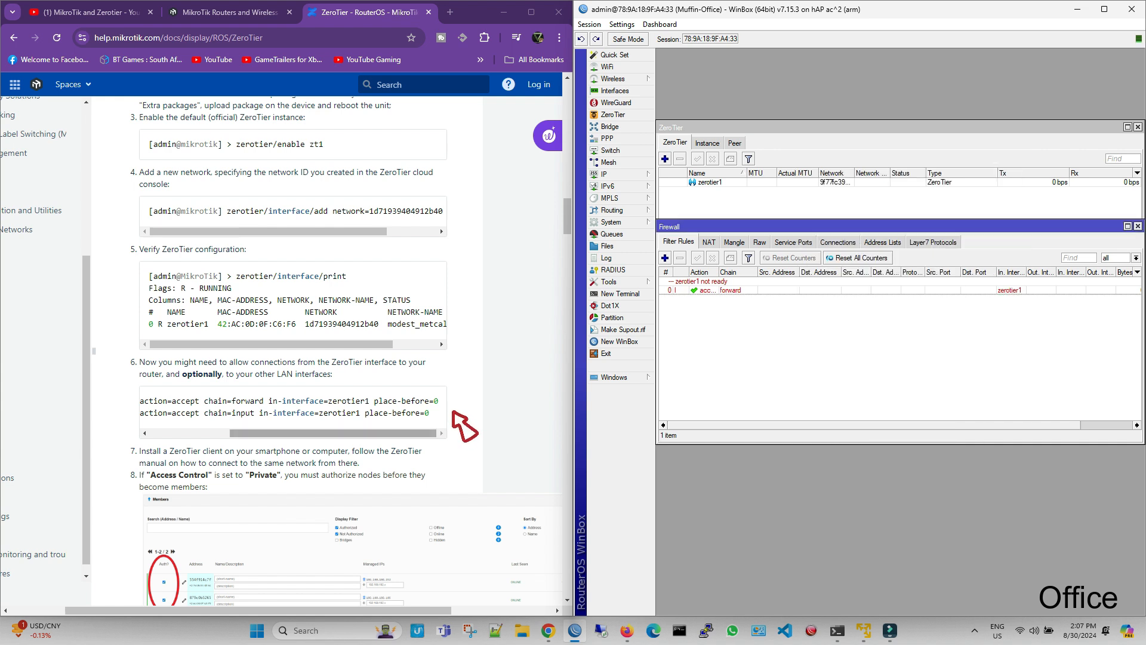
Step: Duplicate the zerotier1 forward rule as an input-chain firewall rule, save it and close both rules
mouse_move(334, 434)
mouse_down()
mouse_move(251, 434)
mouse_move(303, 433)
mouse_move(269, 433)
mouse_up()
double_click(738, 290)
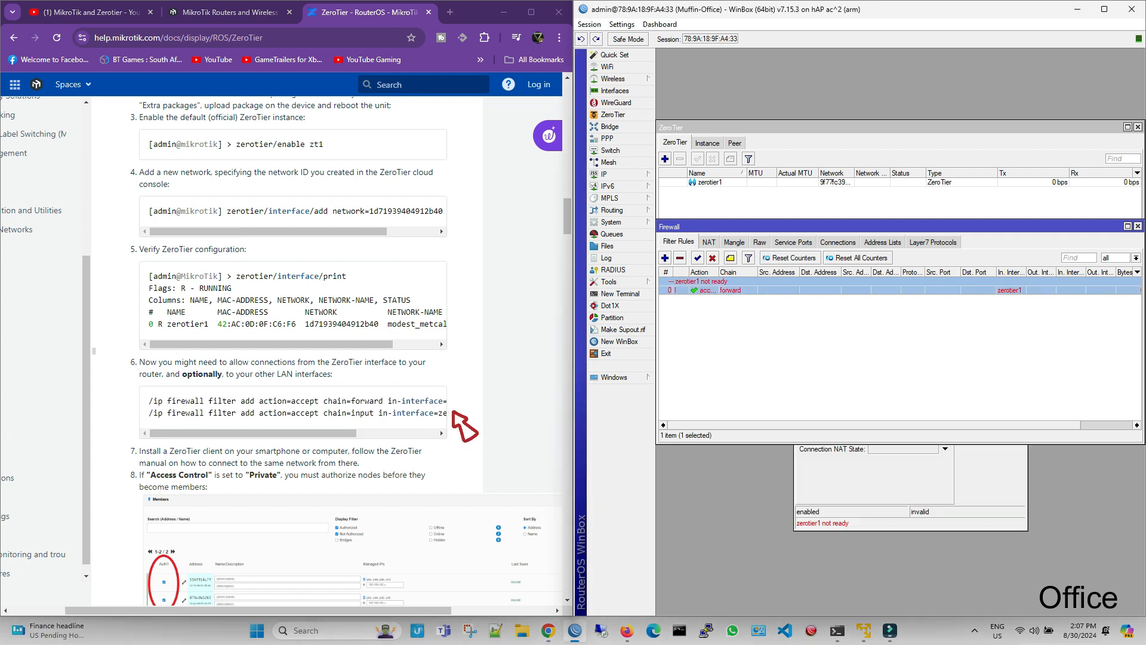
click(991, 248)
text(input)
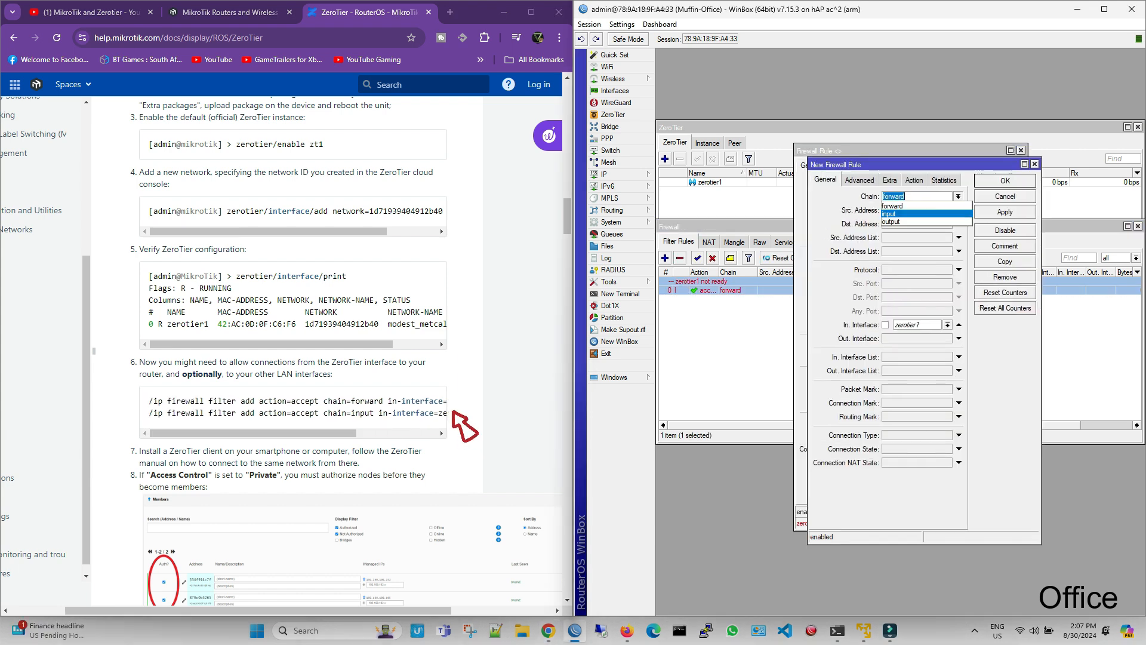
click(1004, 212)
click(1006, 180)
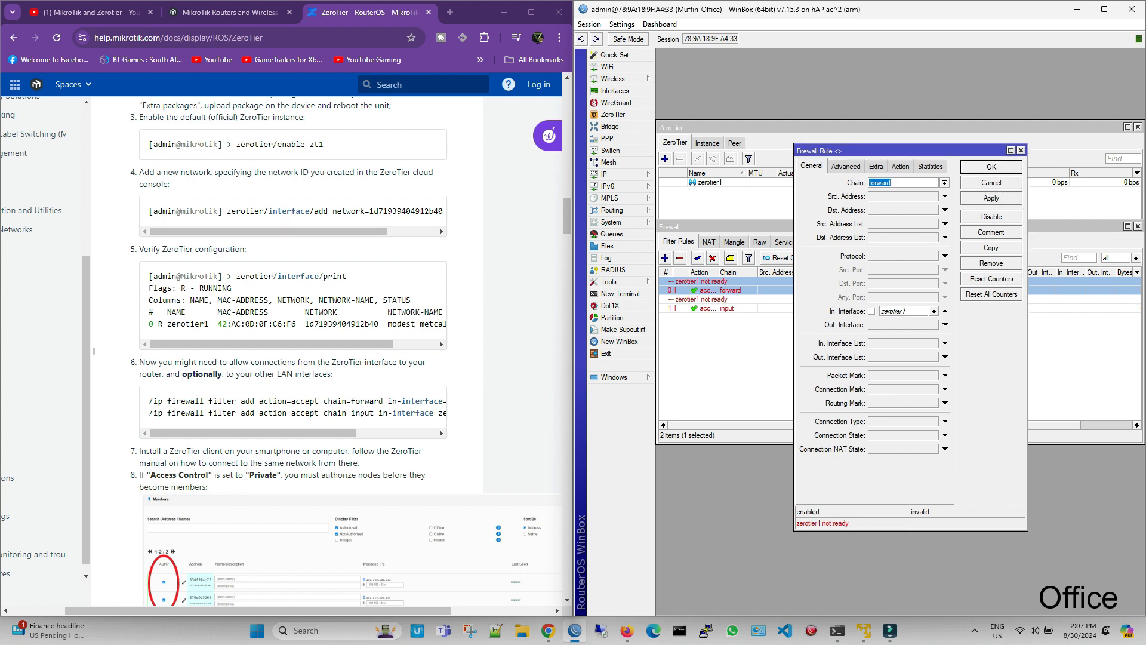
click(991, 166)
drag(738, 308, 738, 282)
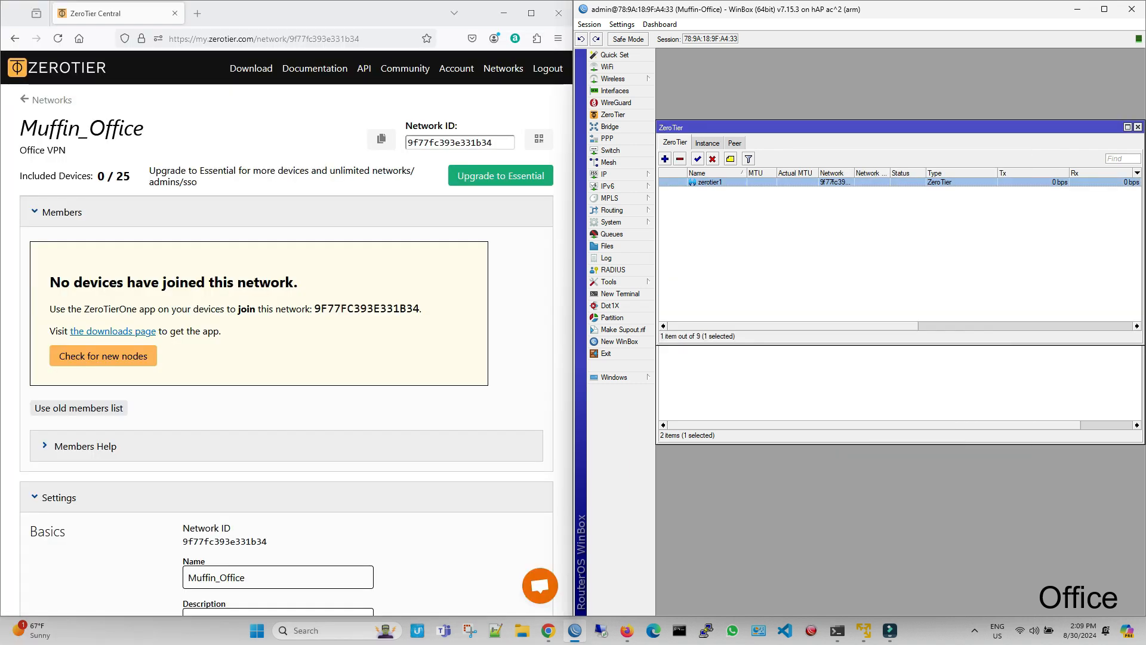
Step: Enable the zt1 ZeroTier instance on the office router and check the peers and the zerotier1 interface status
click(708, 142)
click(728, 191)
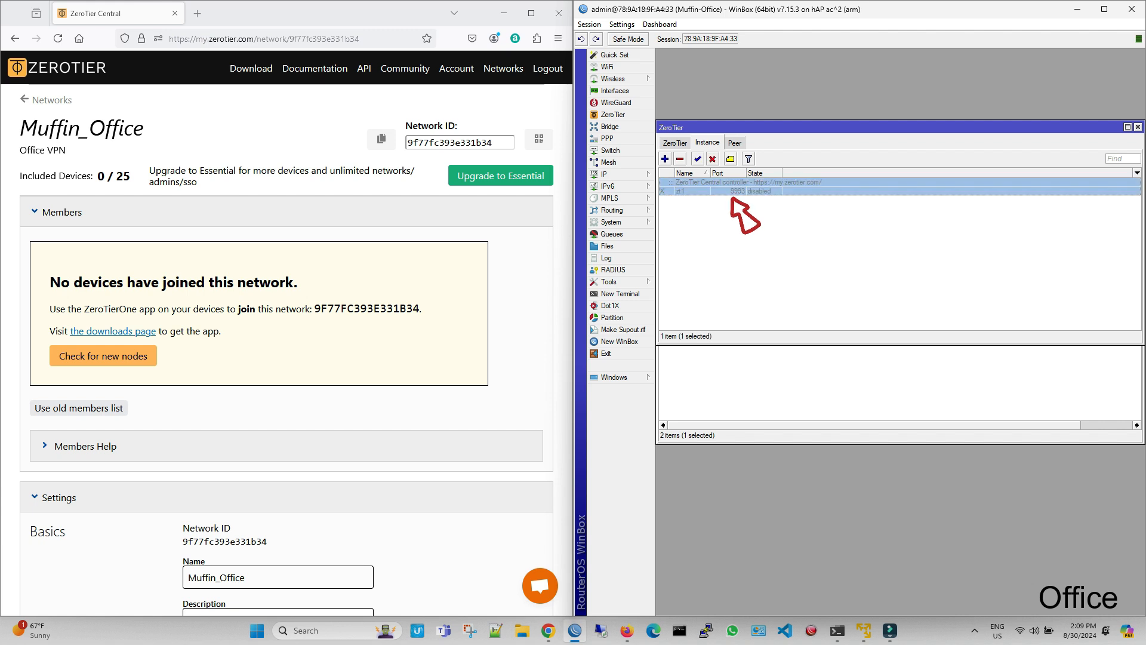
click(698, 158)
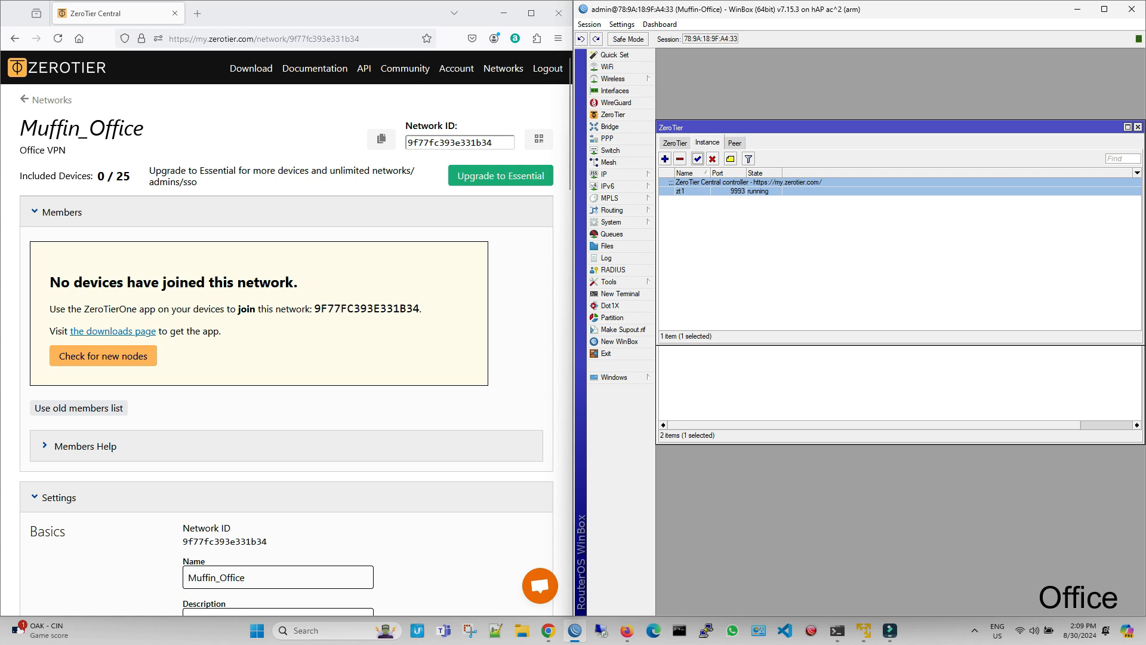
click(735, 143)
click(707, 143)
click(675, 142)
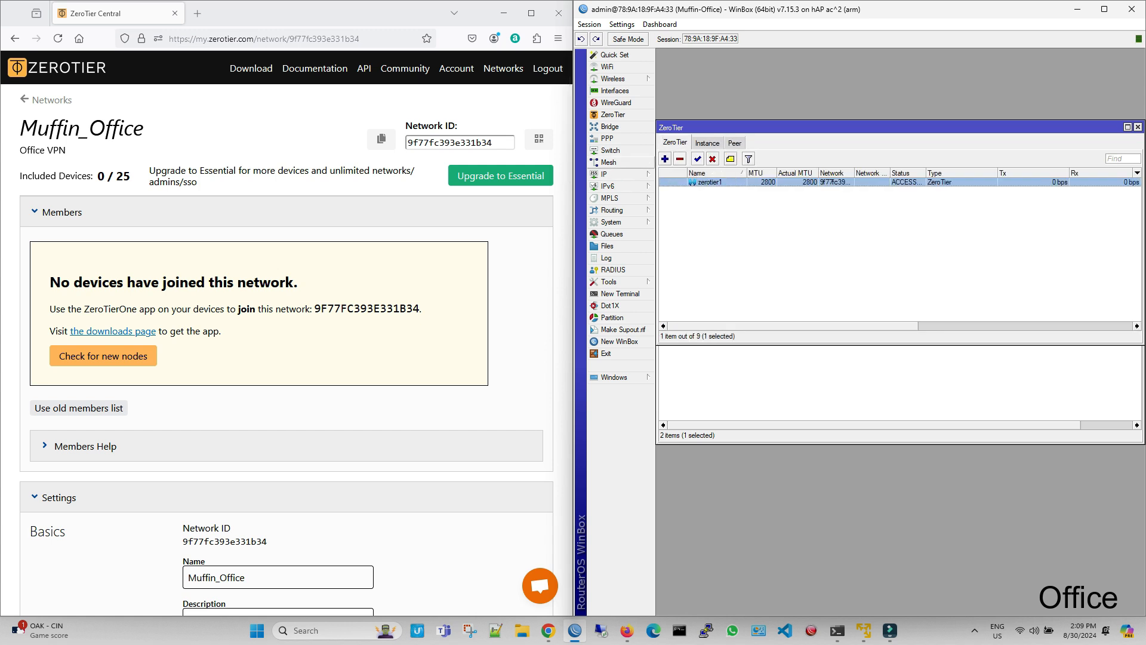
Step: Check for new nodes on the Muffin_Office network page in ZeroTier Central
scroll(287, 358, down, 6)
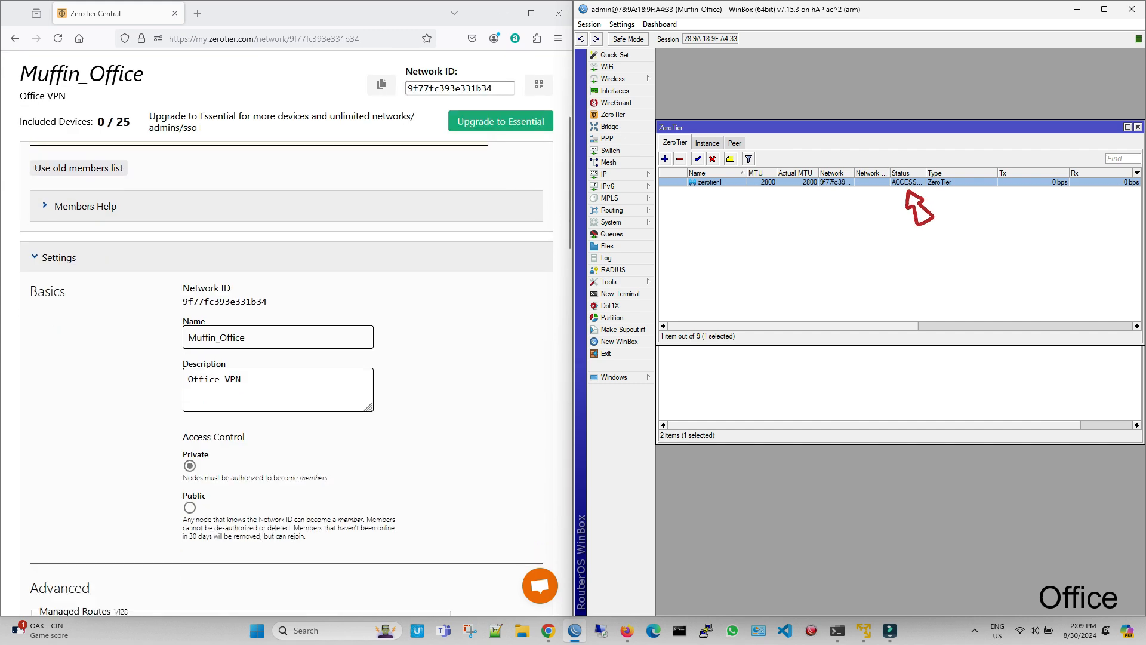
scroll(286, 358, up, 5)
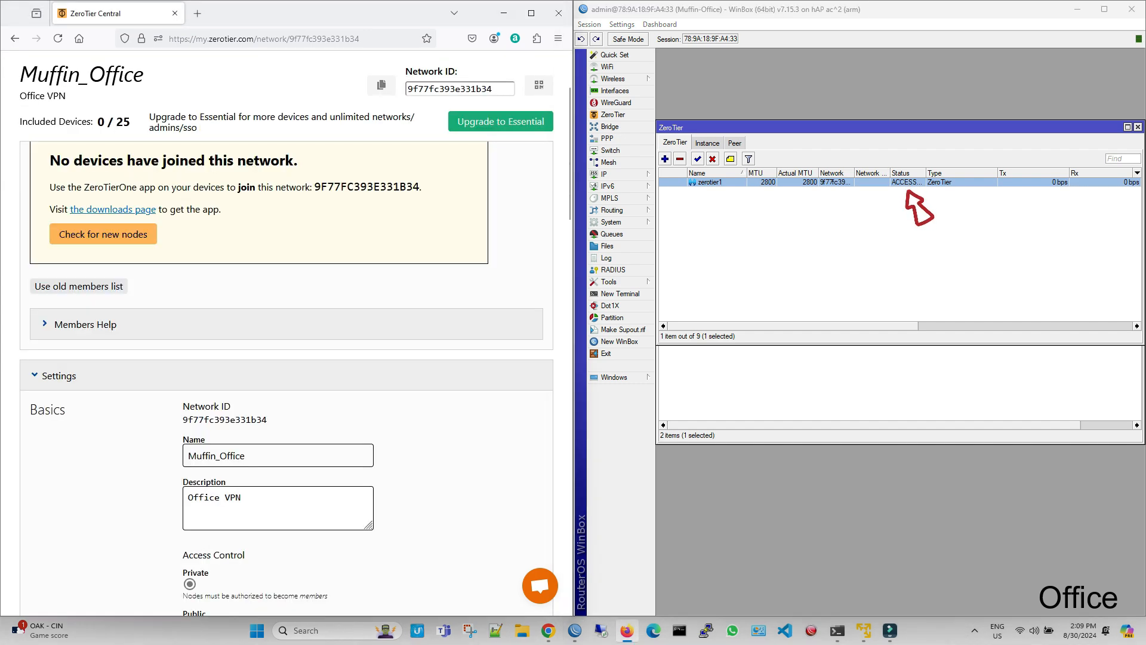
scroll(287, 358, up, 2)
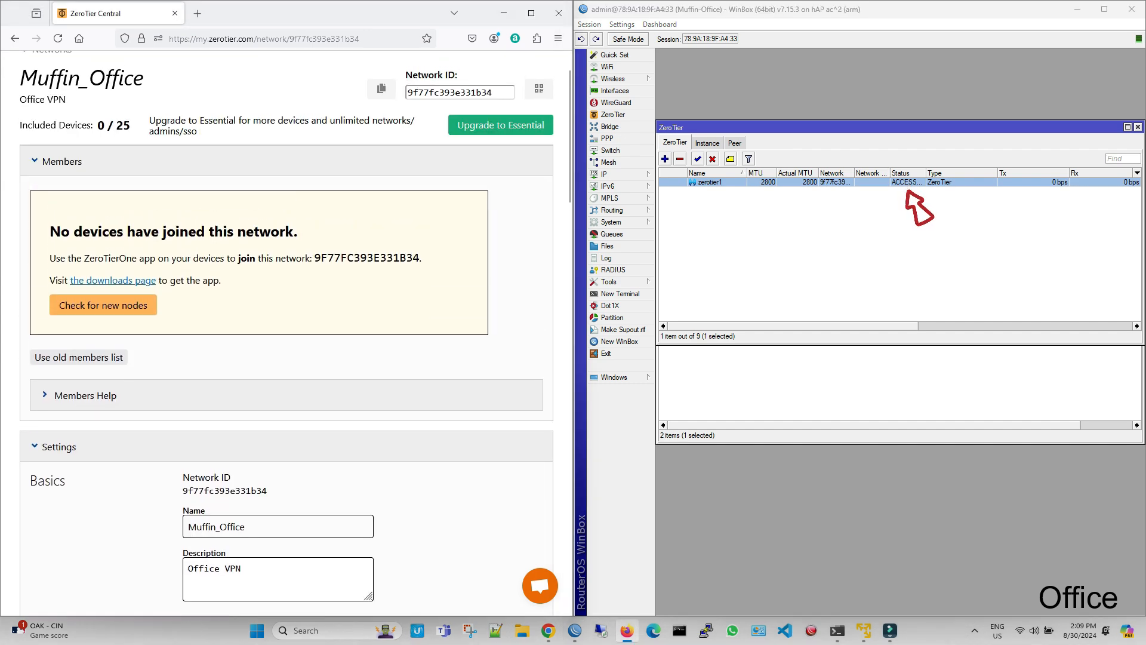
scroll(287, 358, up, 2)
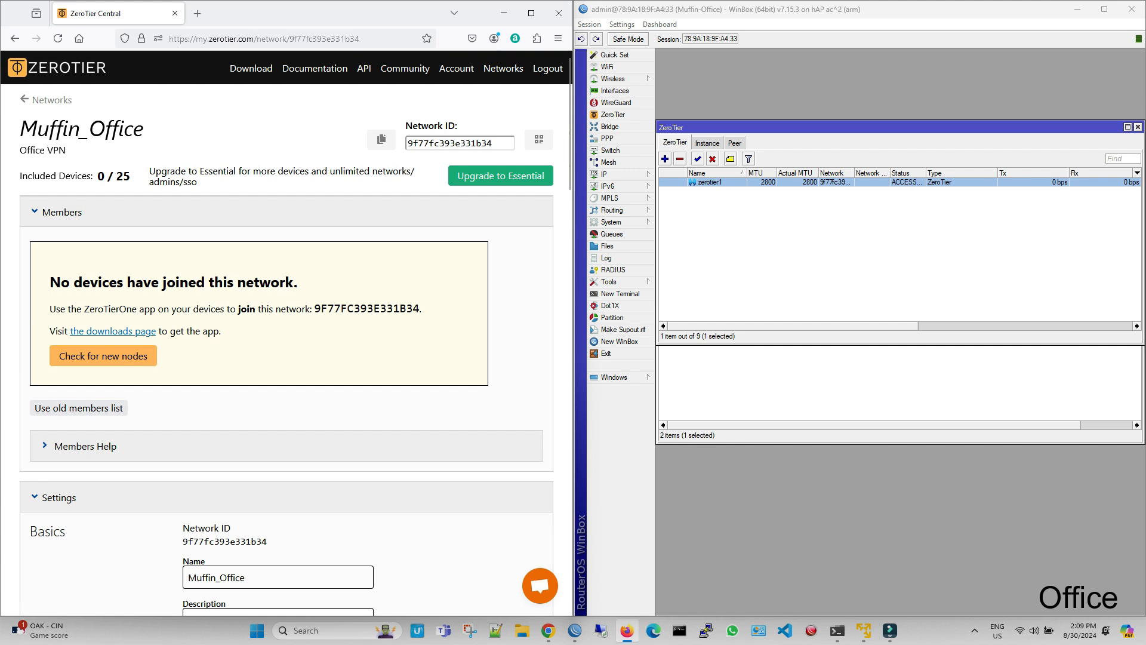
click(122, 363)
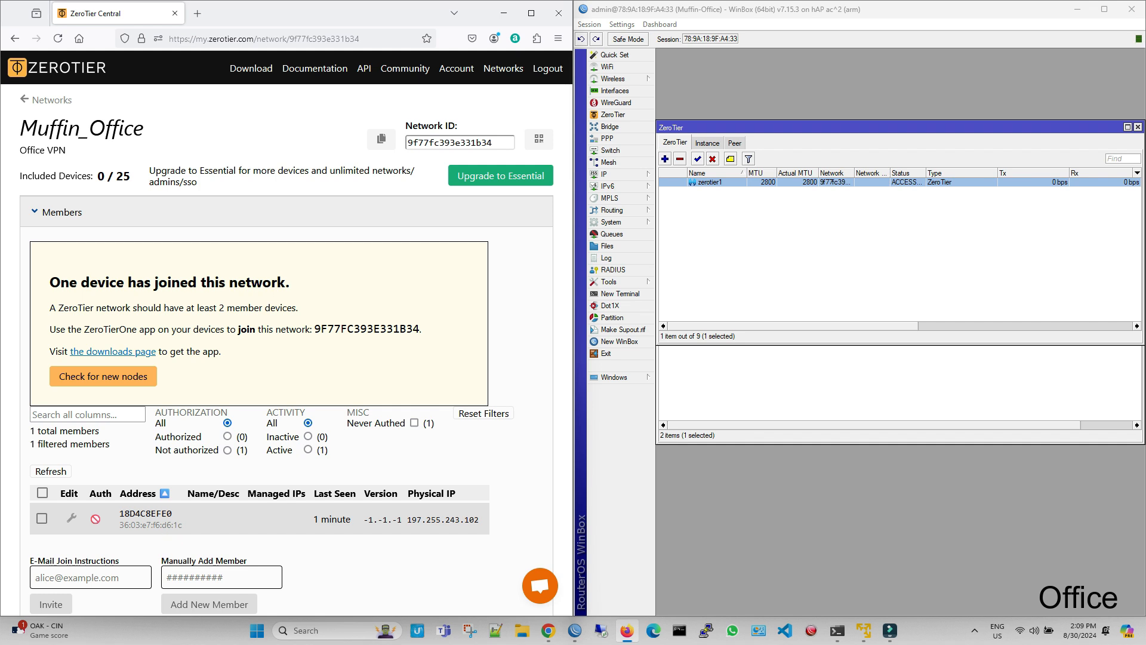
Step: Authorize the office router, member 18D4C8EFE0, on the Muffin_Office network
scroll(287, 335, down, 1)
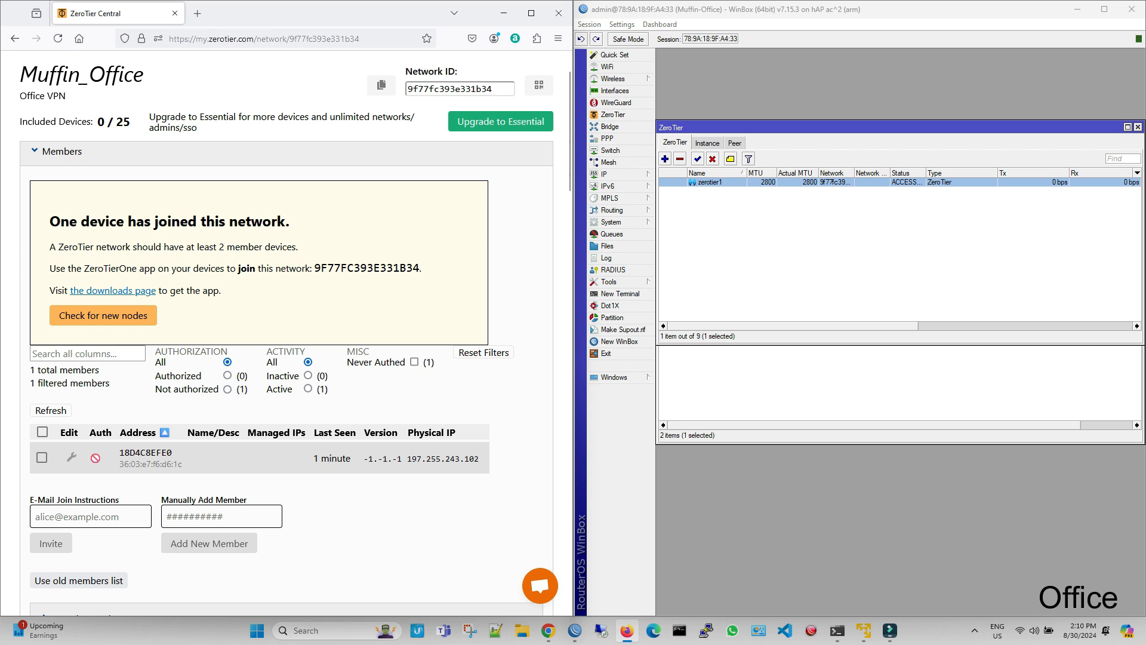
click(41, 457)
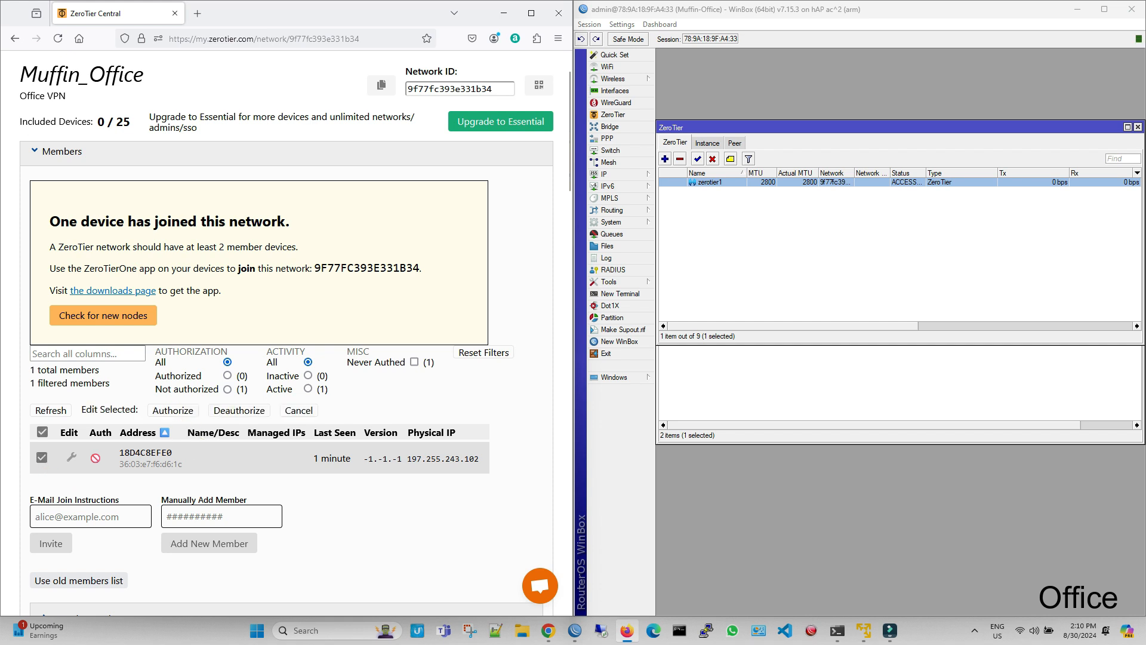
click(172, 411)
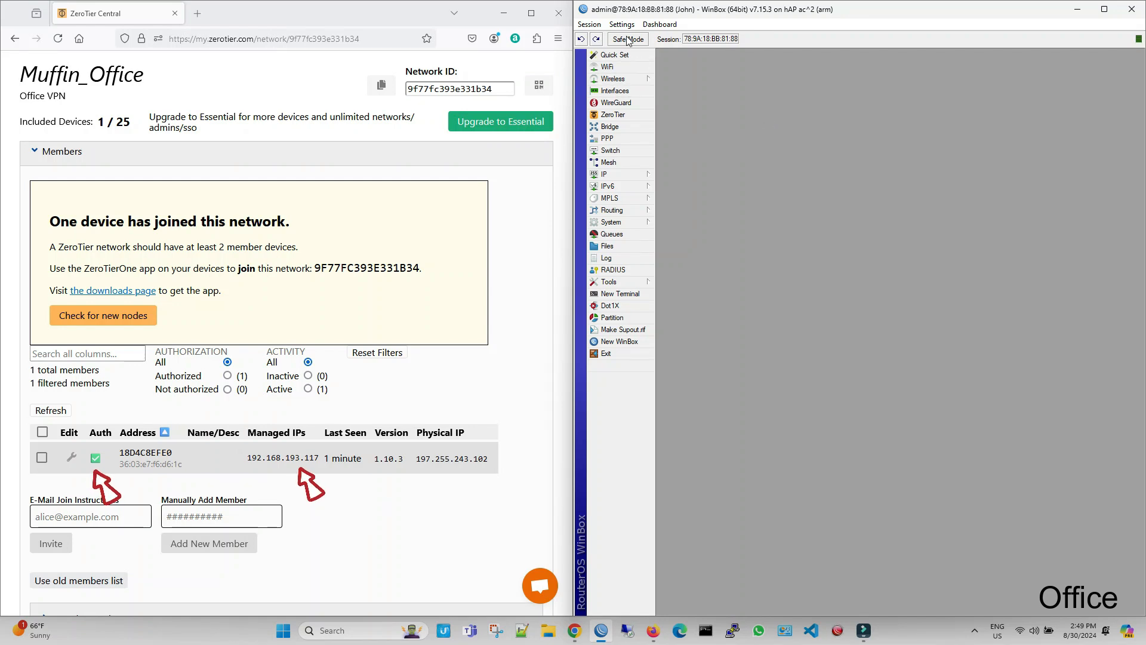
Step: In the second router's WinBox session, add ZeroTier interface zerotier1 on instance zt1, using the network ID copied from the Muffin_Office page
click(613, 114)
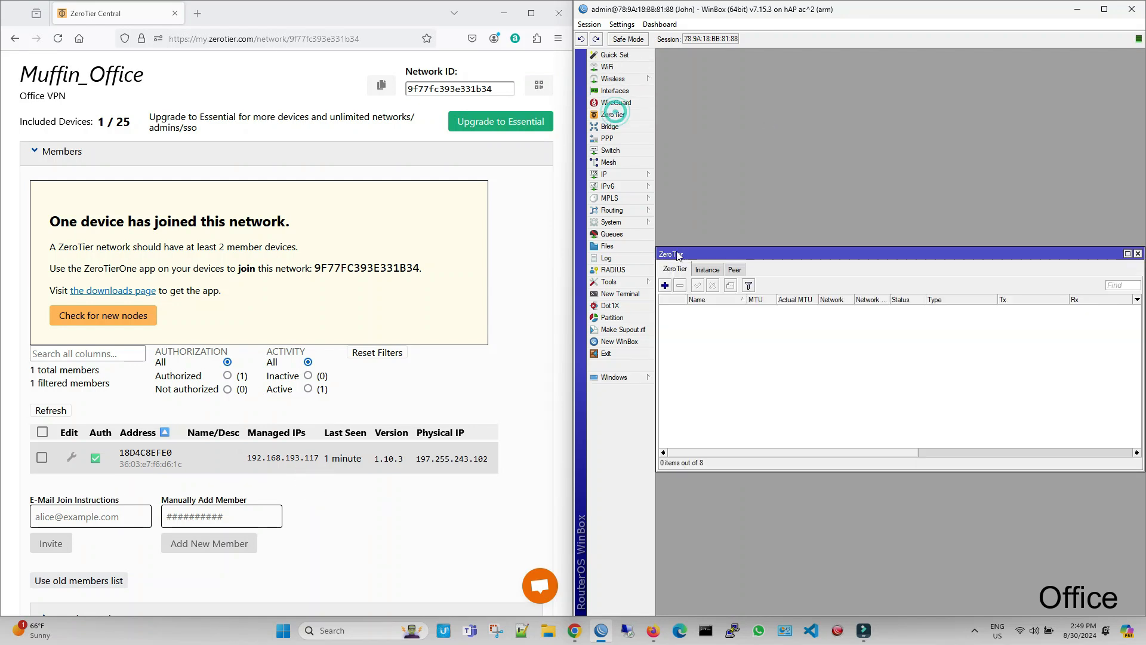
click(667, 287)
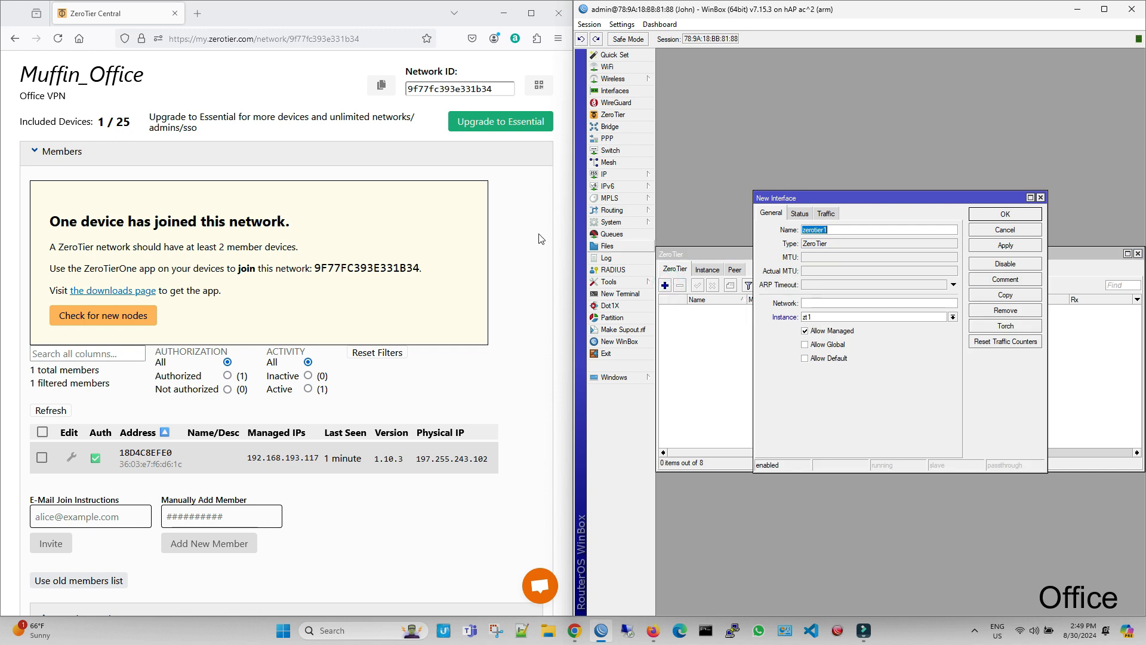
double_click(352, 268)
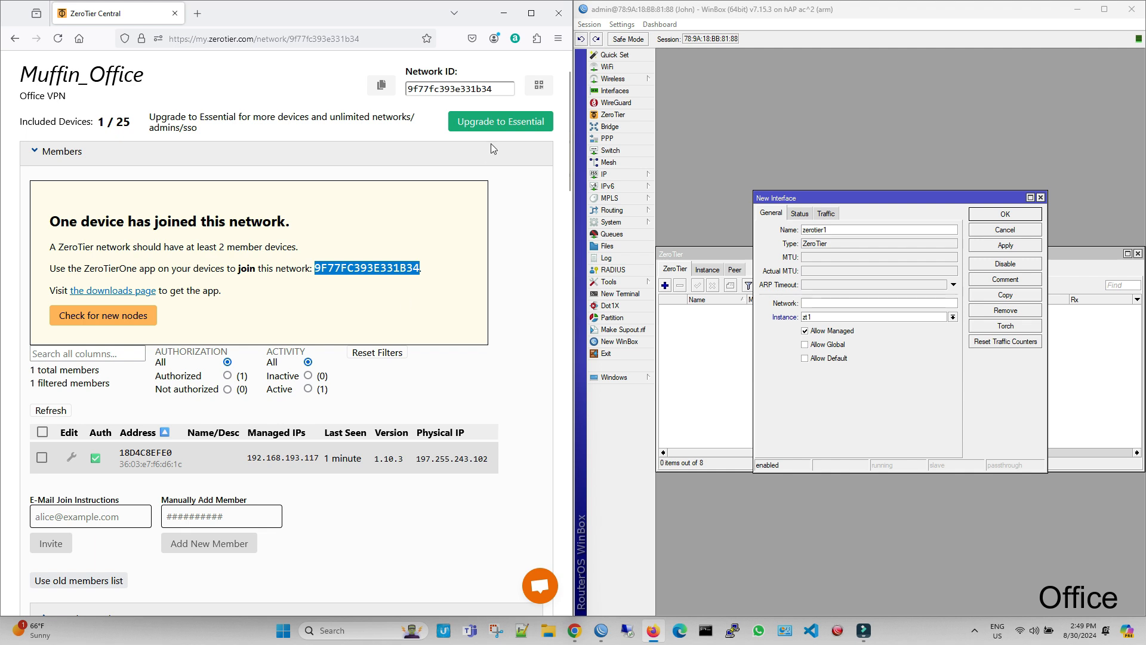
double_click(462, 91)
key(ctrl+c)
right_click(462, 92)
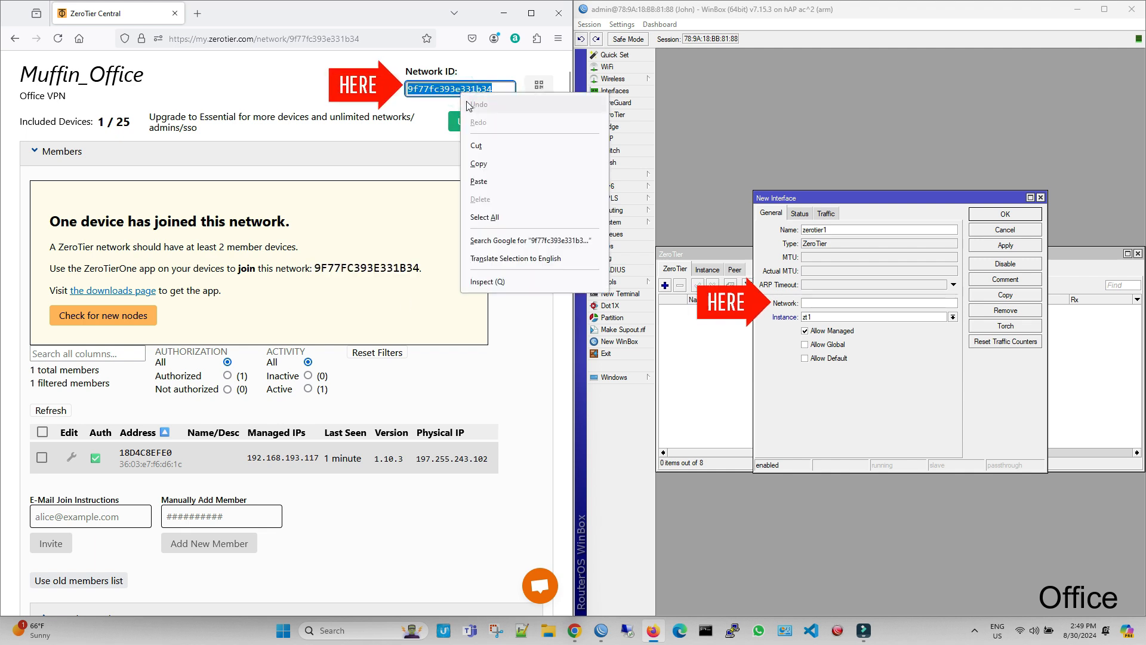
click(479, 165)
click(821, 303)
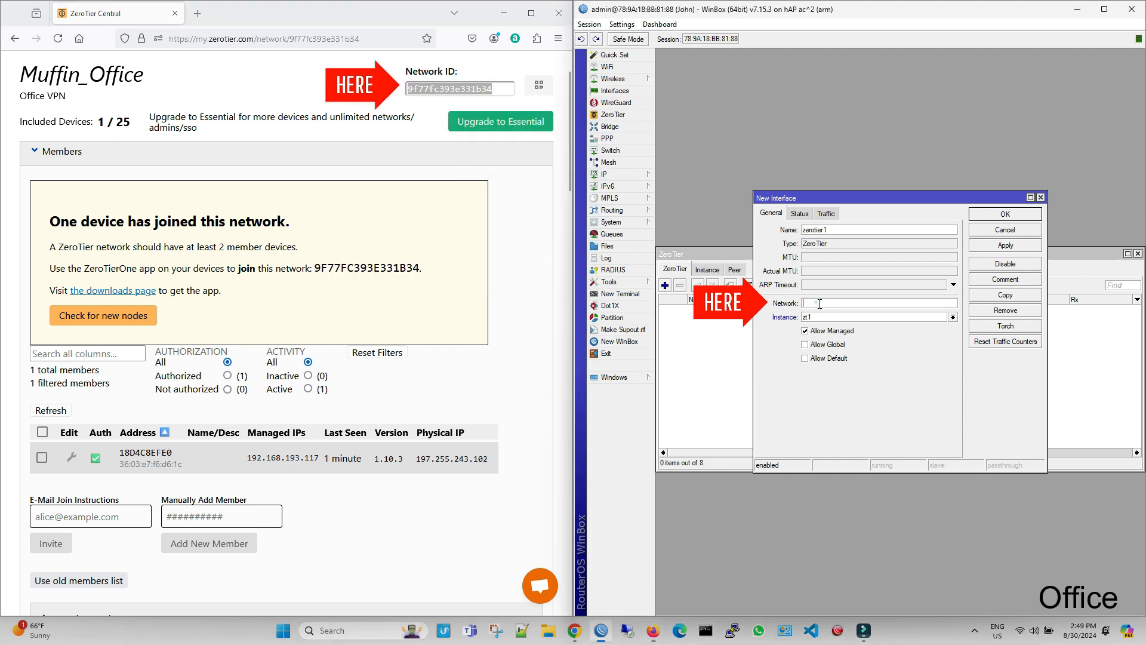
key(ctrl+v)
click(1005, 214)
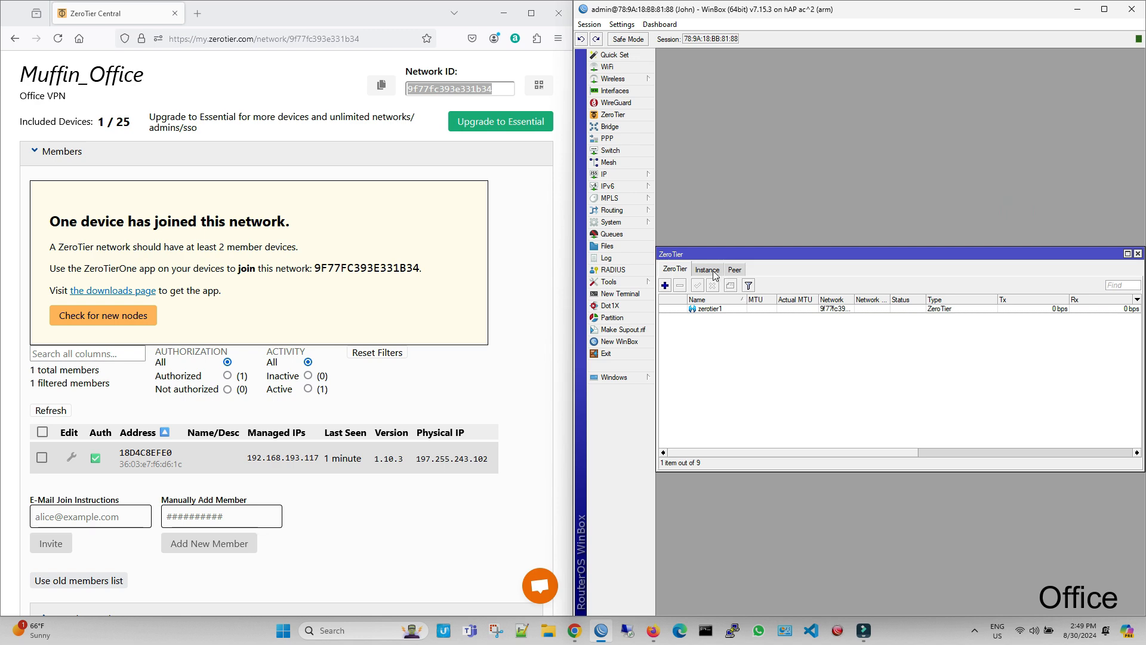
Step: Reload the Muffin_Office network page and look through its members list for the second router
click(126, 59)
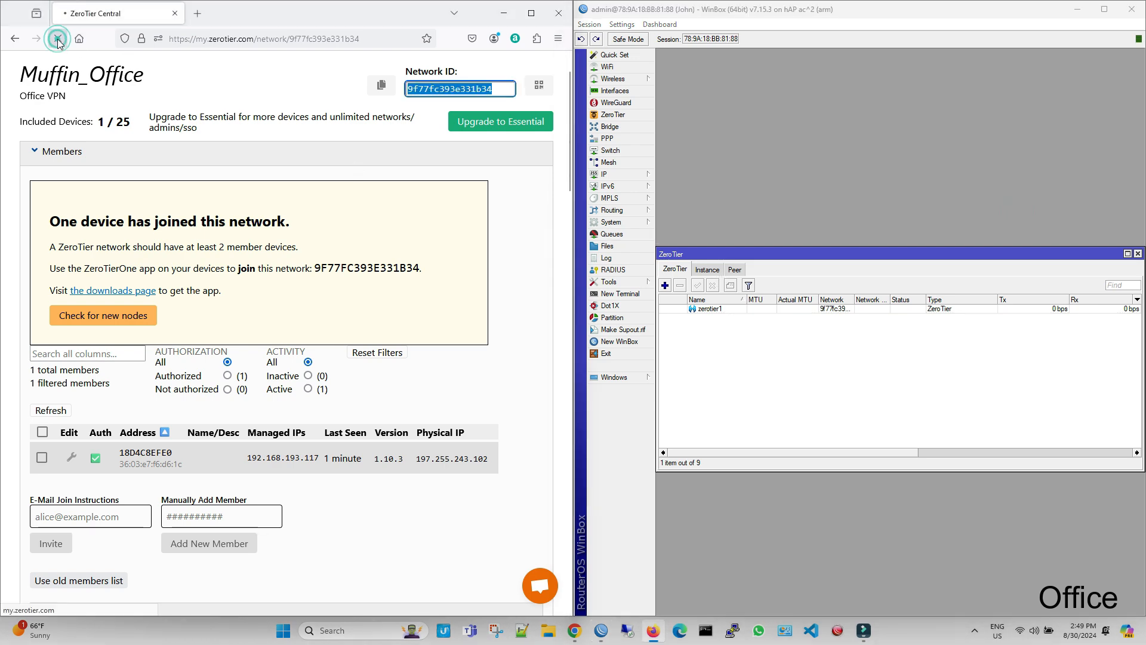
key(F5)
scroll(287, 245, down, 2)
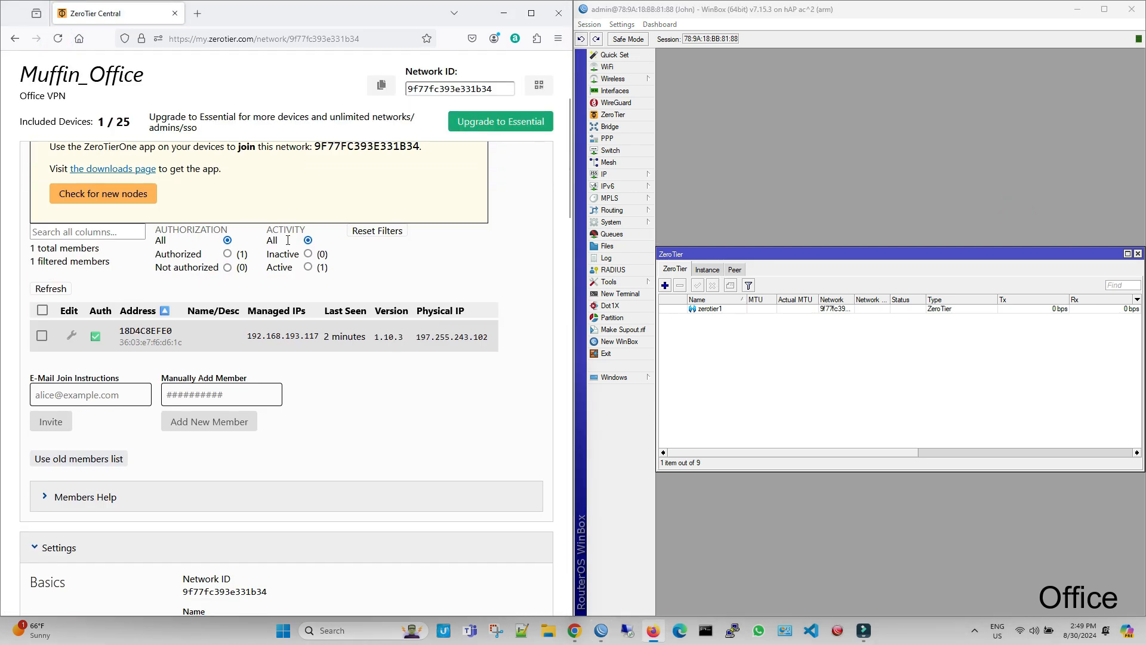
scroll(287, 245, up, 2)
scroll(287, 245, up, 1)
Step: Enable the zt1 ZeroTier instance on the second router and return to its list of ZeroTier interfaces
click(707, 269)
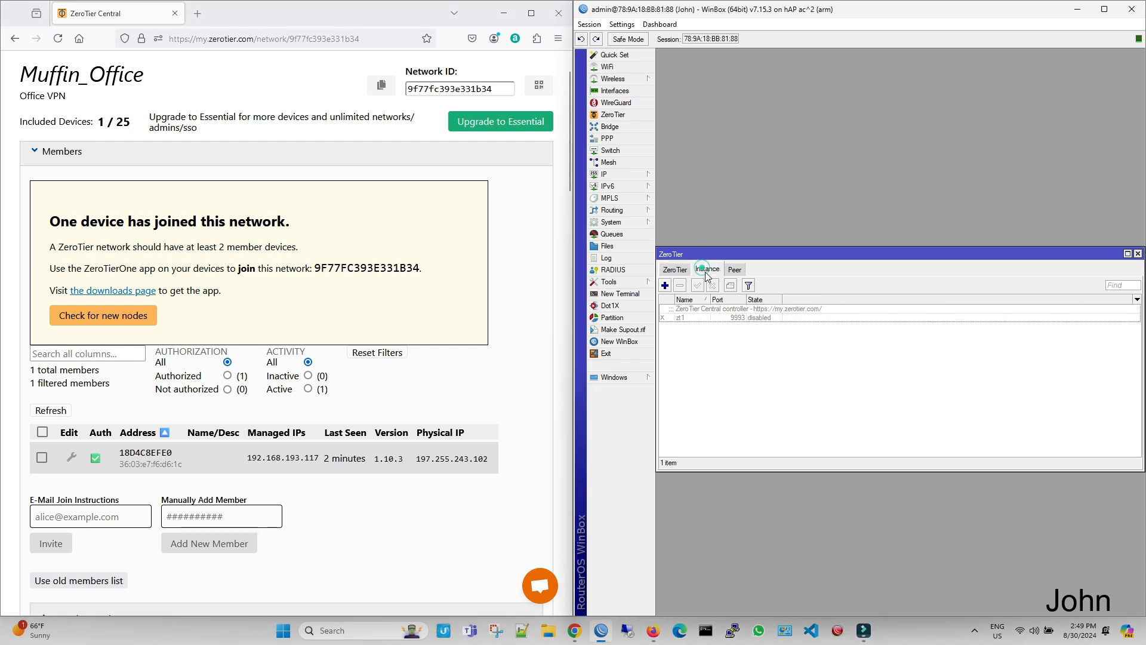
click(718, 309)
click(697, 284)
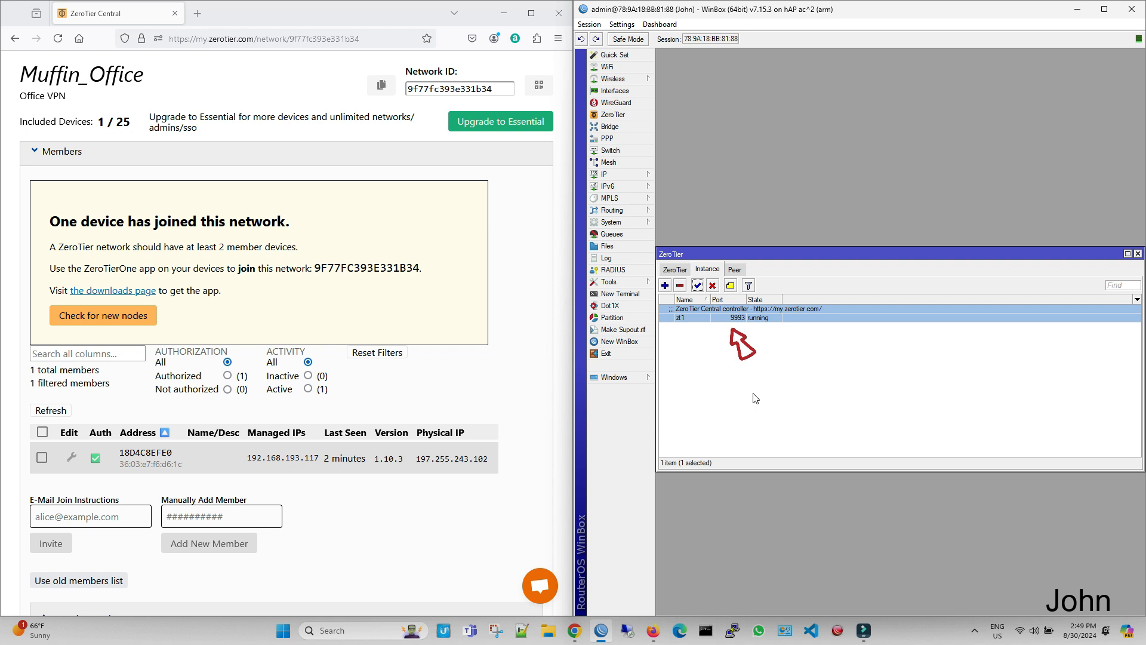
click(685, 272)
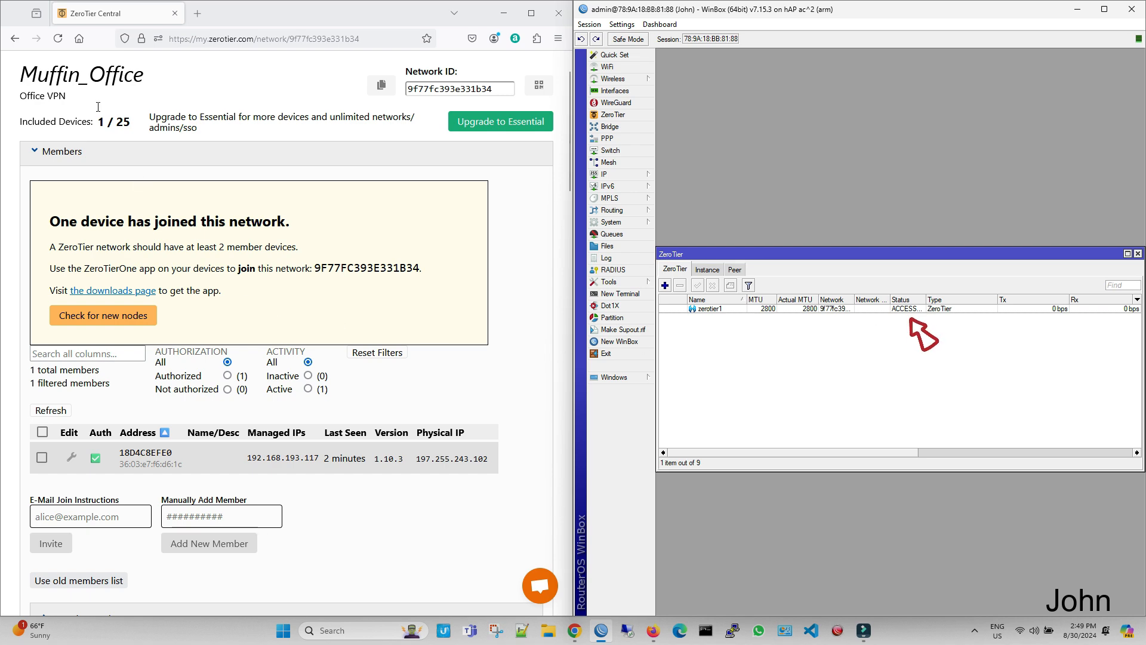
Step: Reload the Muffin_Office network page and authorize the second router, member AF7954CD08
click(58, 38)
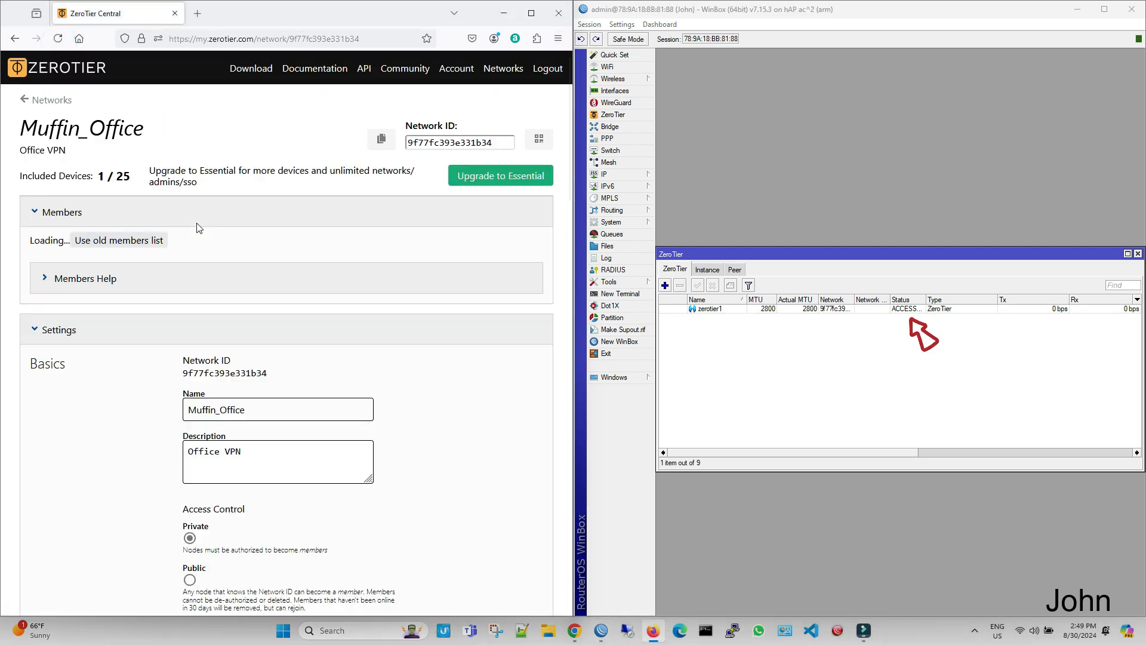
scroll(198, 227, down, 3)
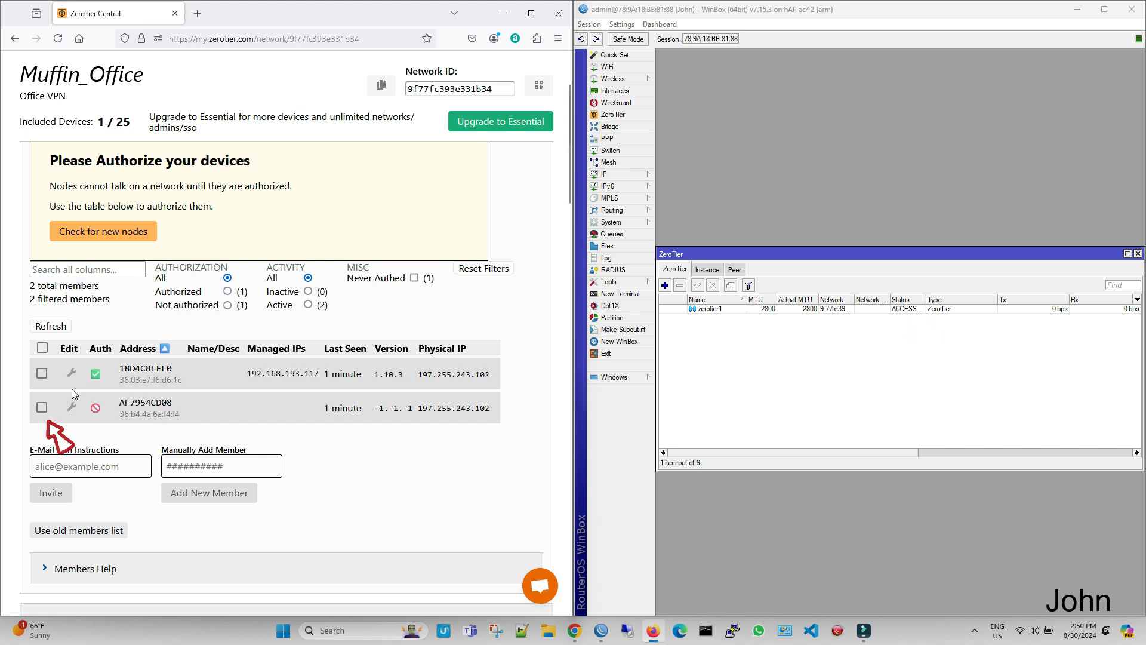
click(41, 407)
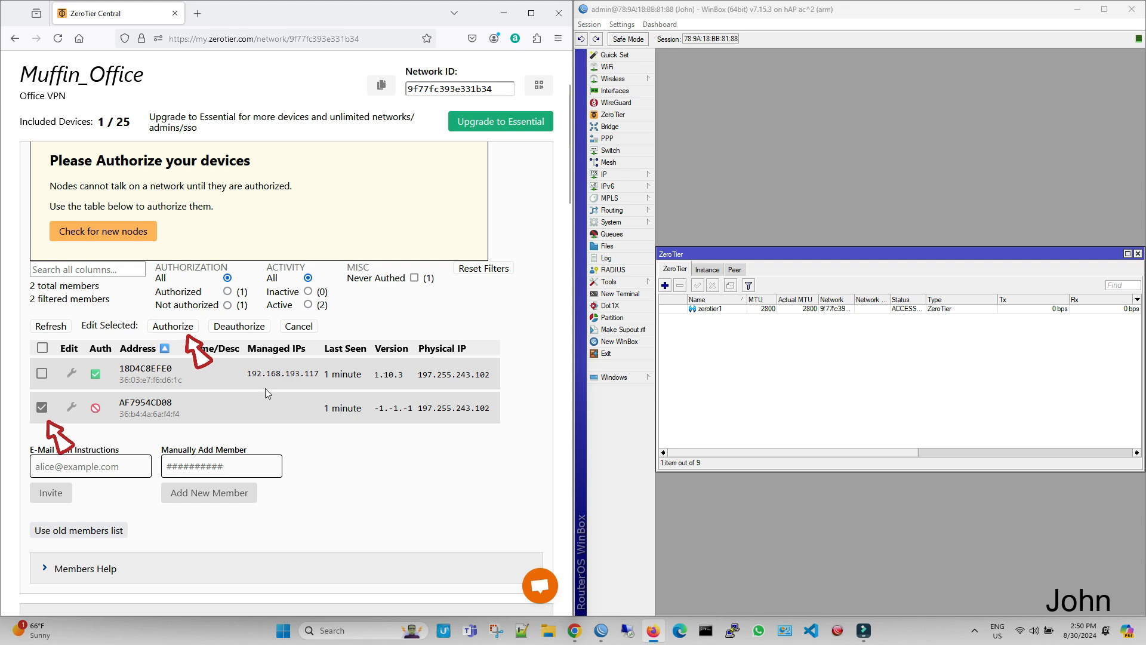
click(180, 328)
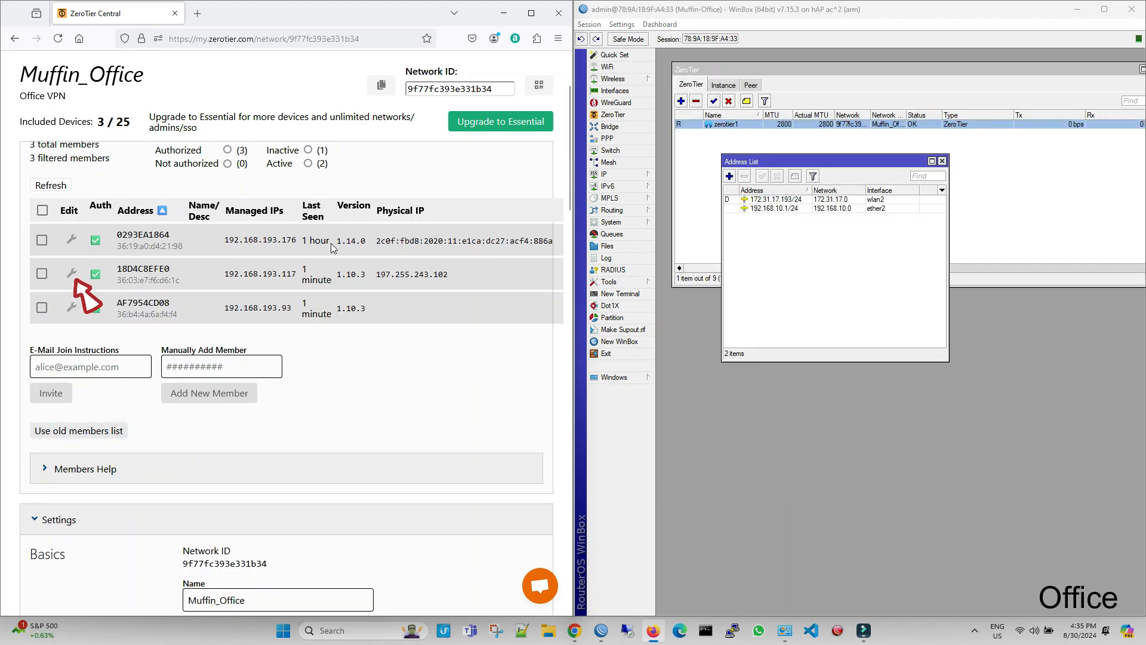
Step: Name member 18D4C8EFE0 Office, save the change and close its details
click(72, 275)
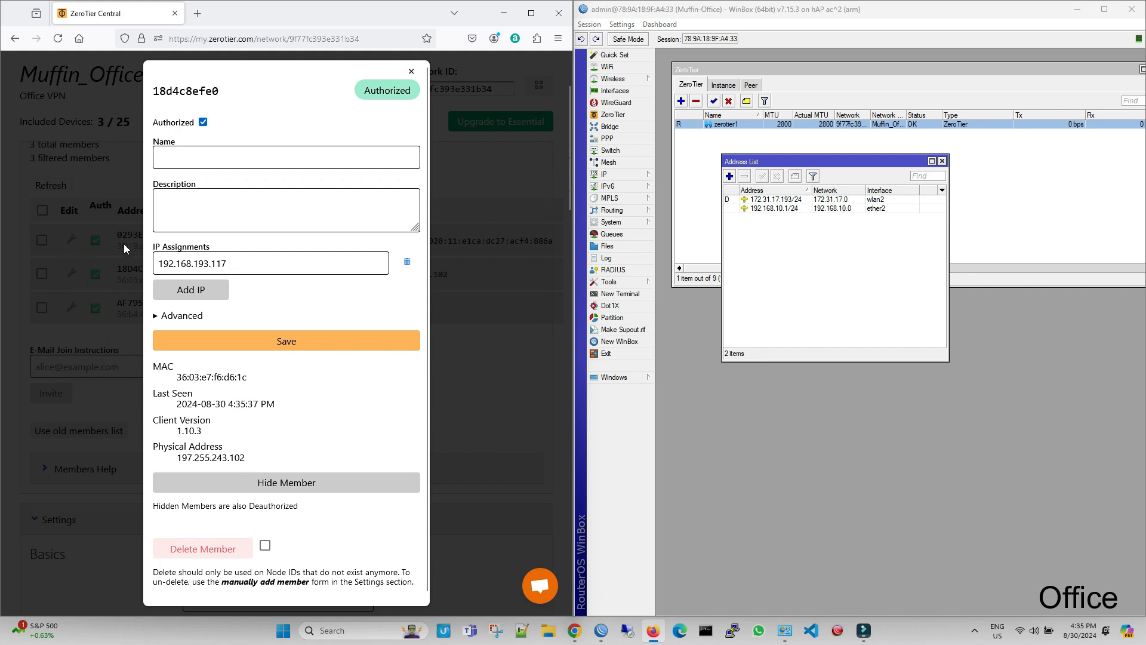
click(186, 164)
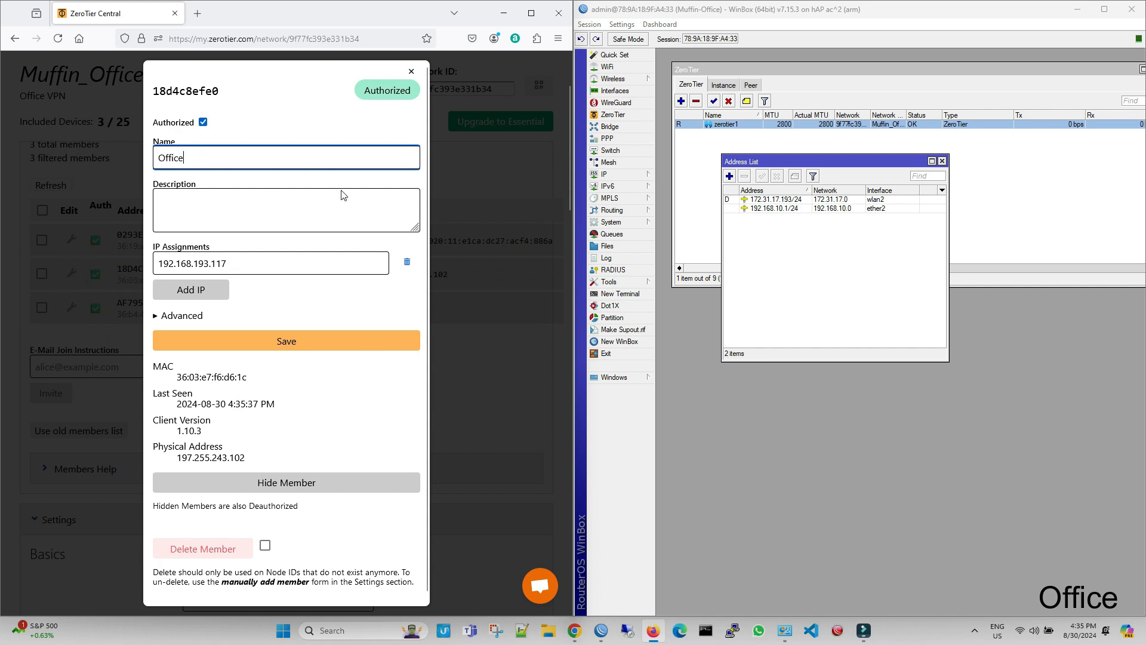
click(294, 343)
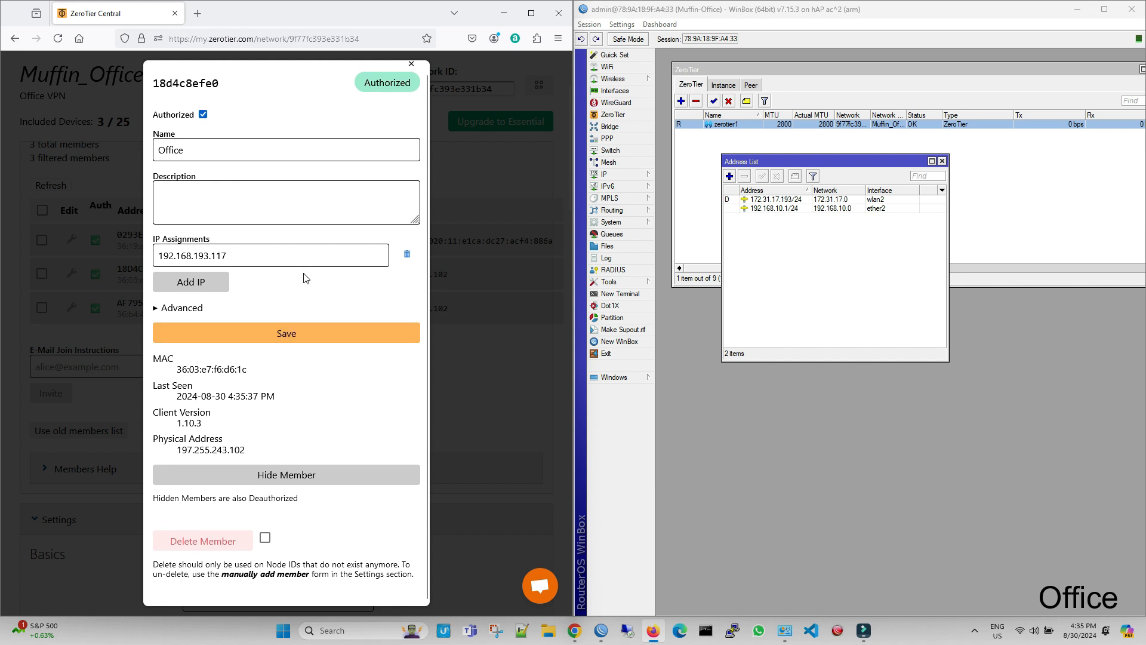
click(409, 74)
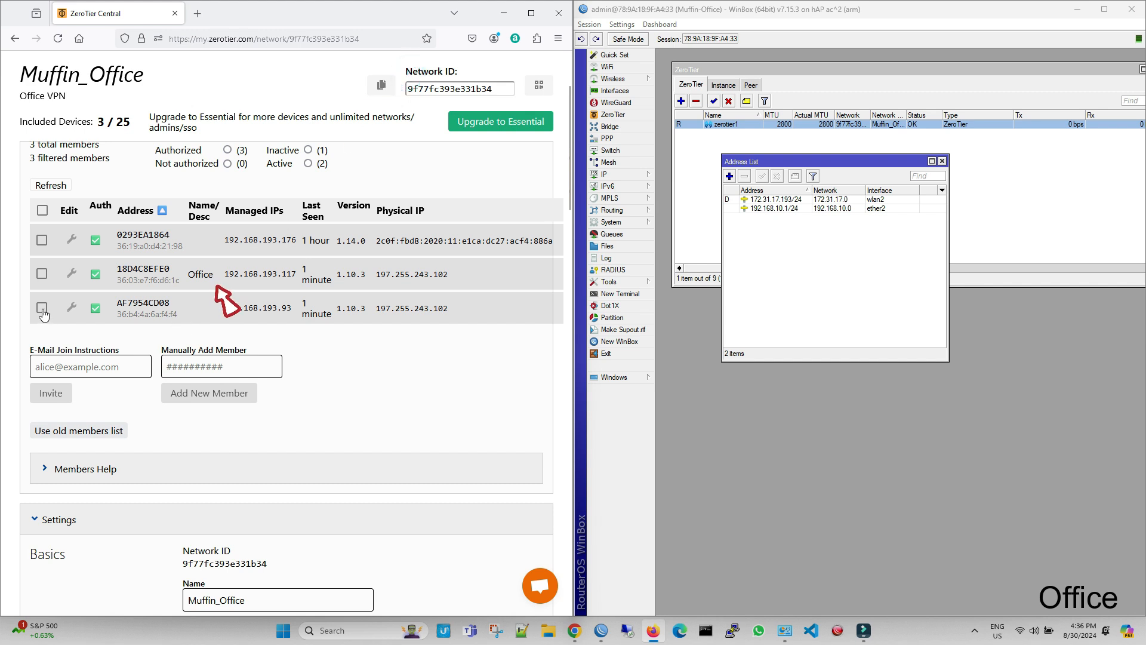
Step: Name member AF7954CD08 with the remote user's first name, save the change and close its details
click(73, 307)
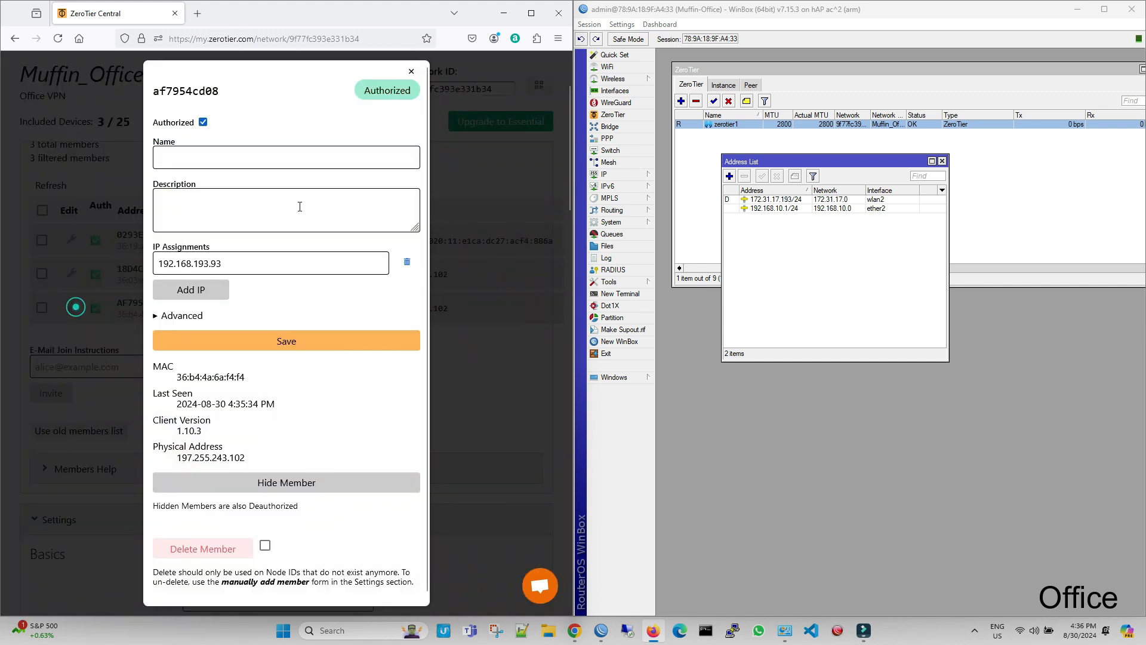
click(271, 155)
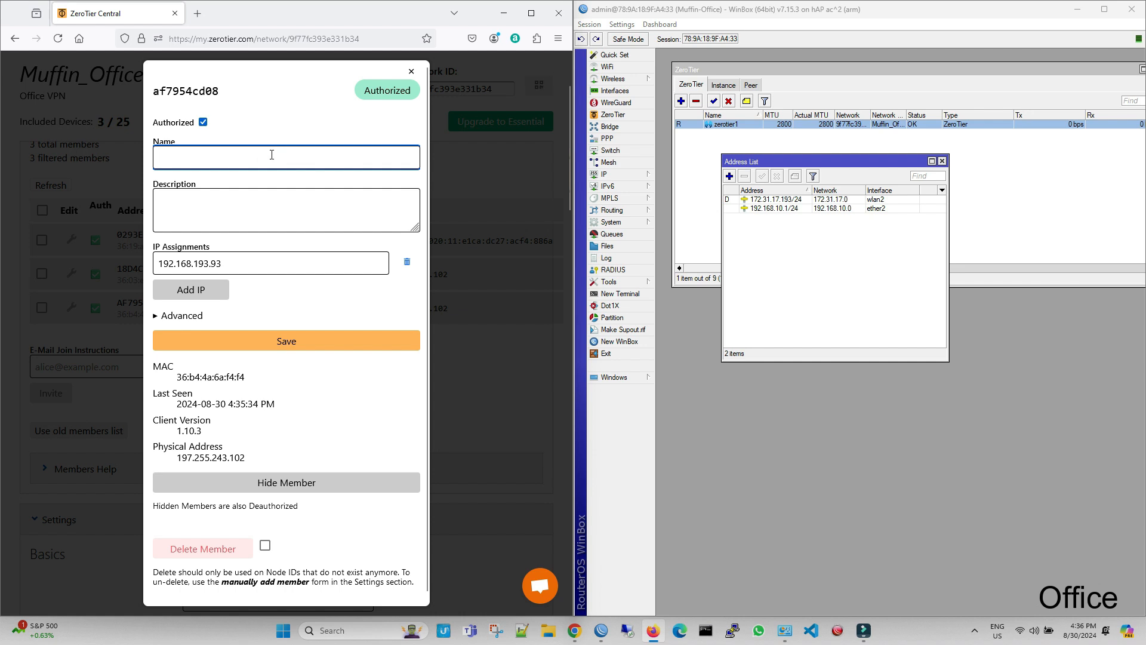
text(John)
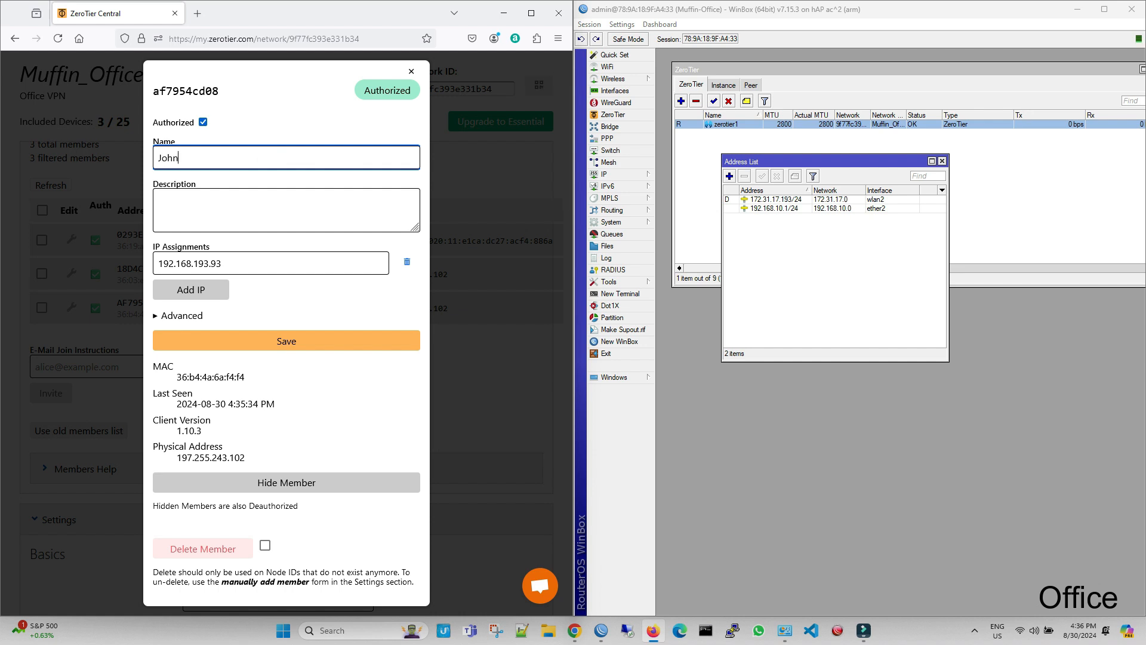
click(279, 338)
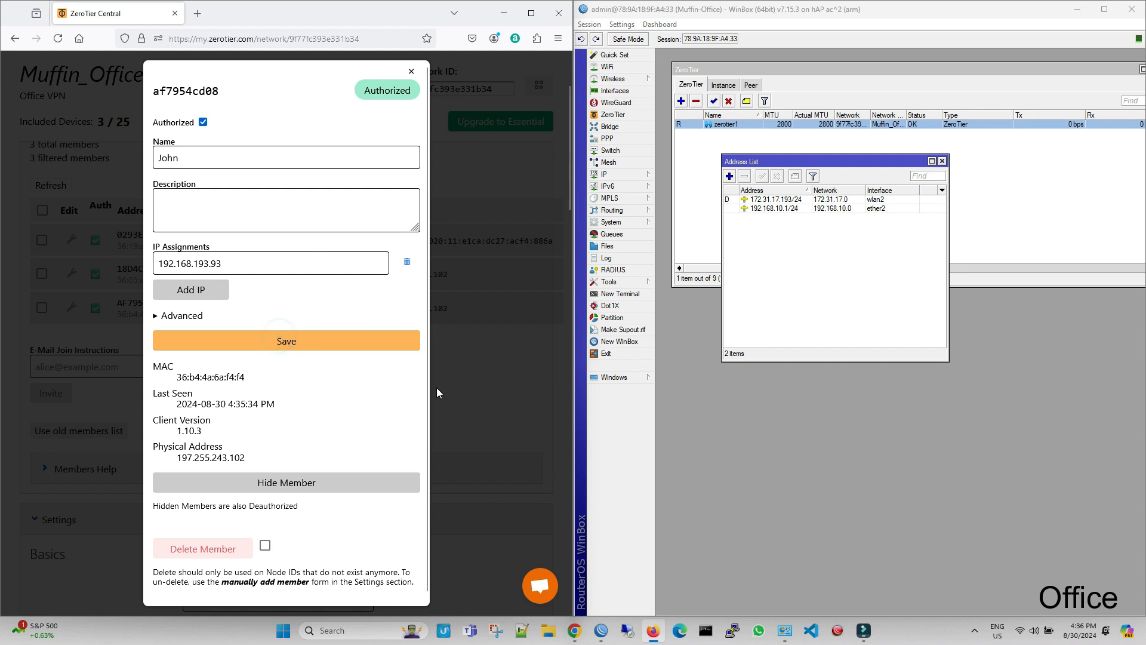
click(411, 71)
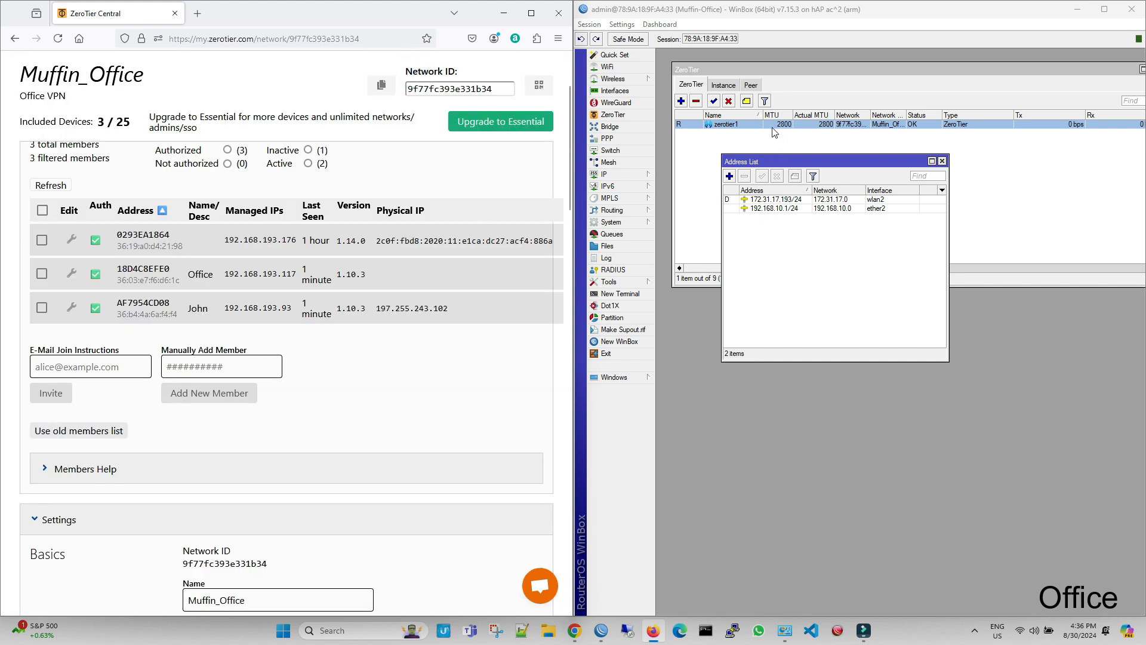
Step: Move the Address List below the ZeroTier list and start a ping from the Office router to 192.168.1.1
drag(778, 166, 731, 302)
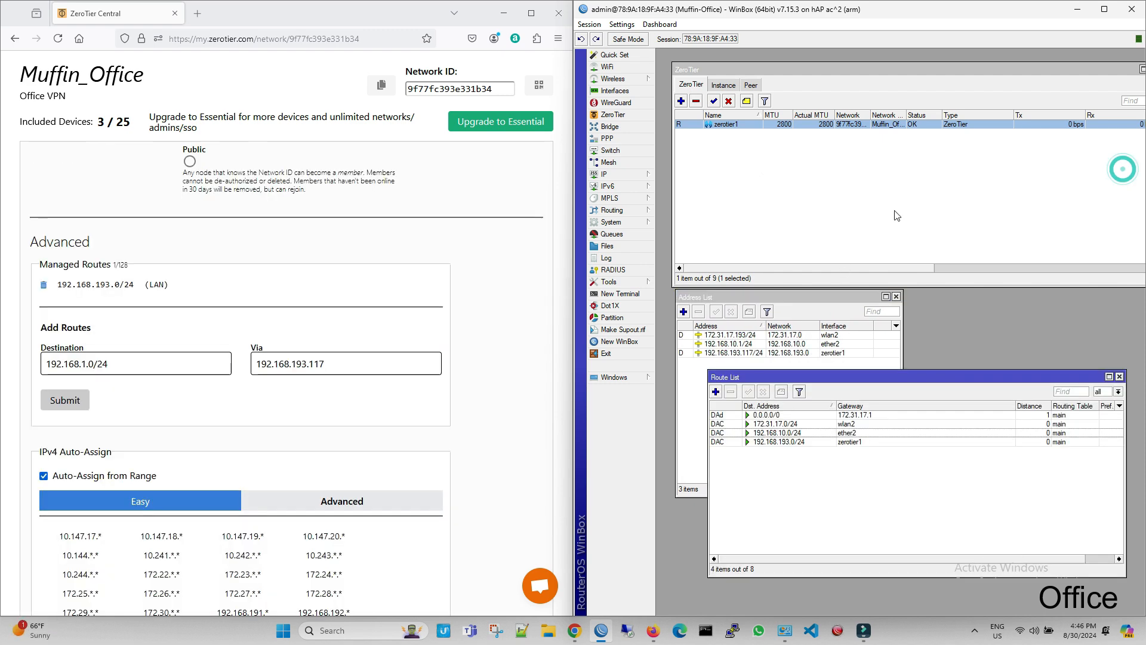
click(631, 281)
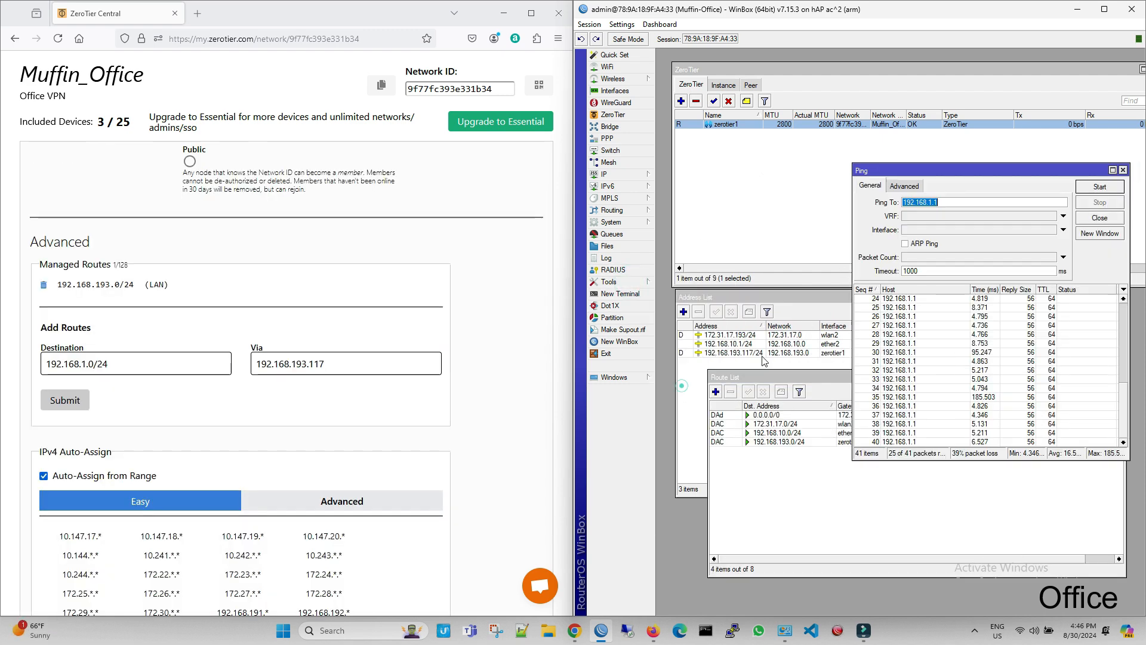
drag(923, 162, 907, 74)
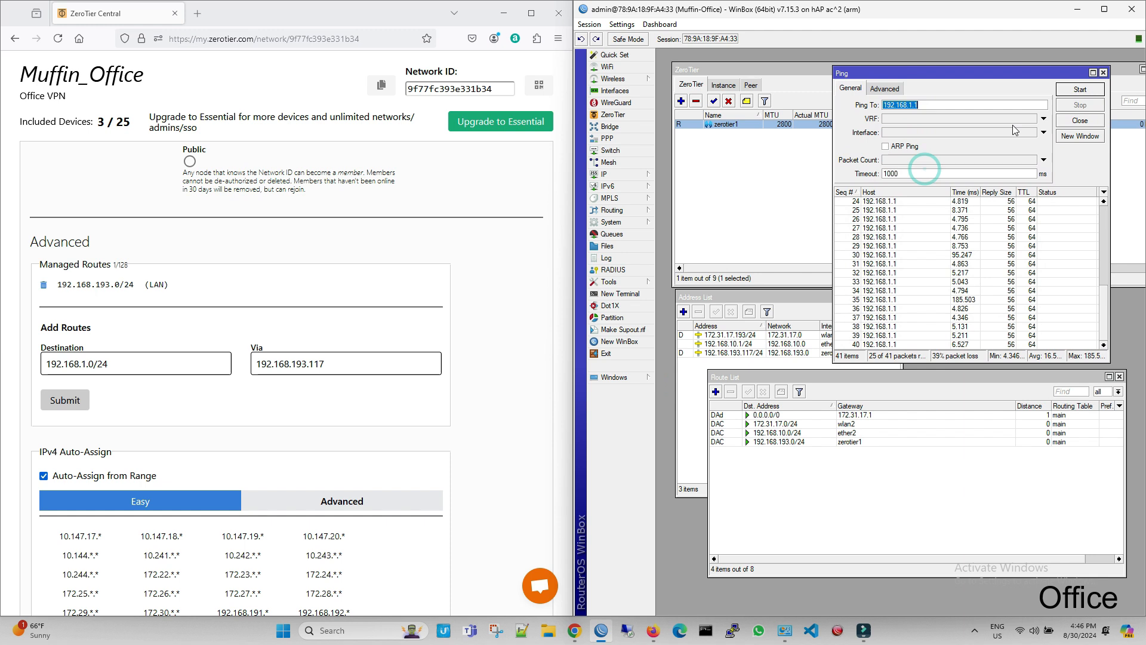
click(1085, 91)
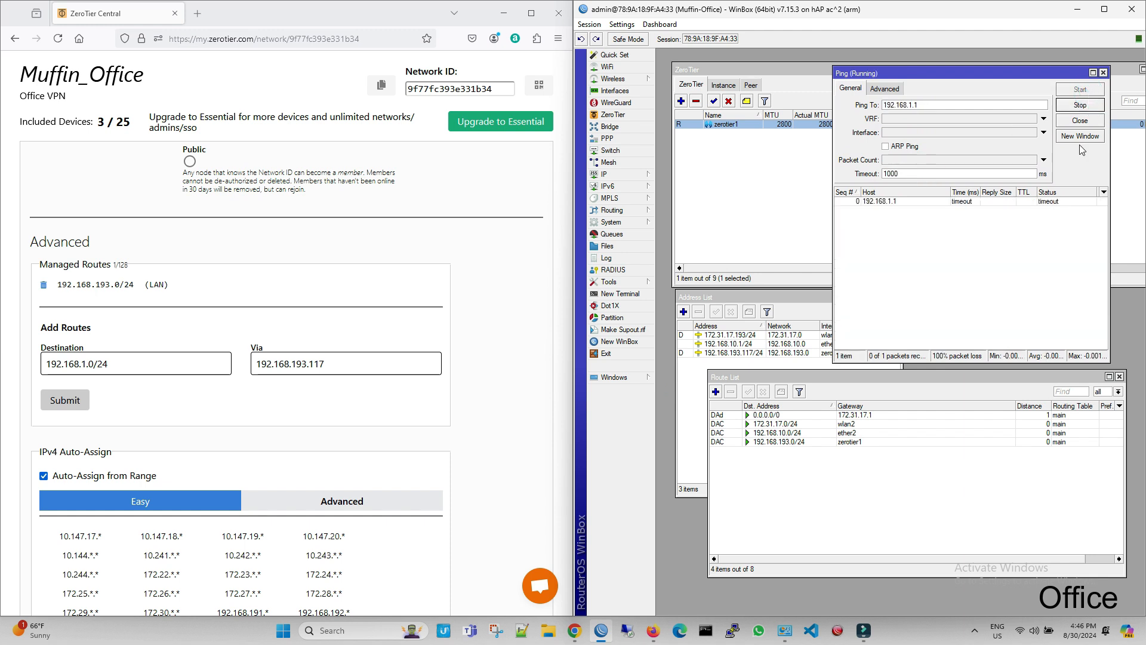
Step: Begin a new static route on the Office router with destination address 192.168.1.0/24
click(715, 392)
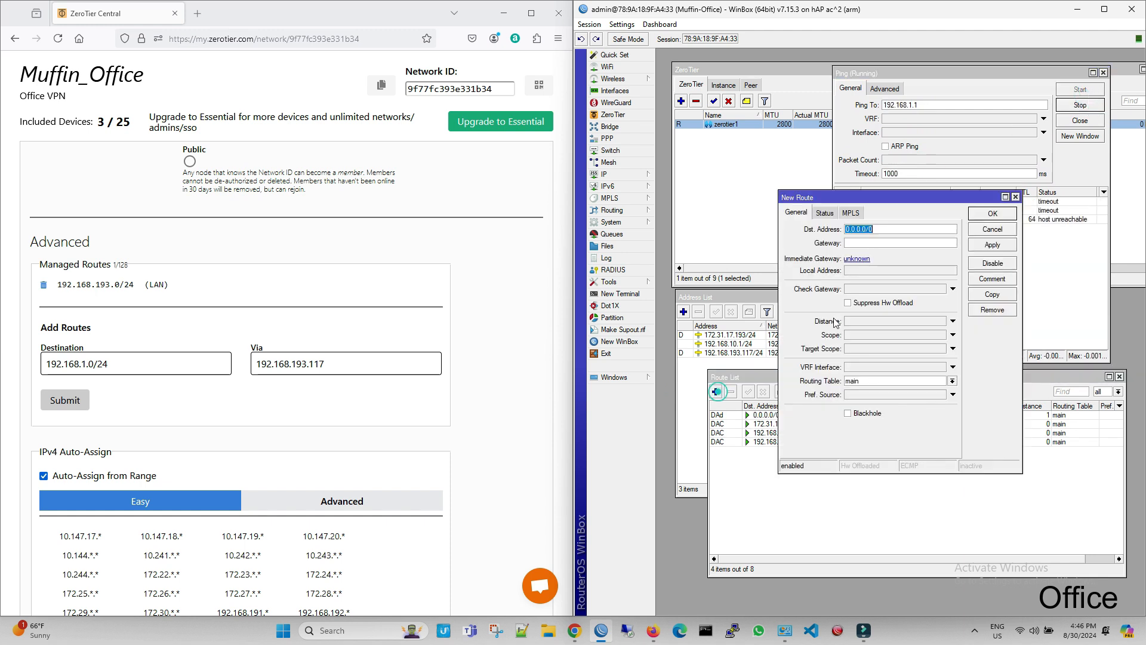
text(192.168.1)
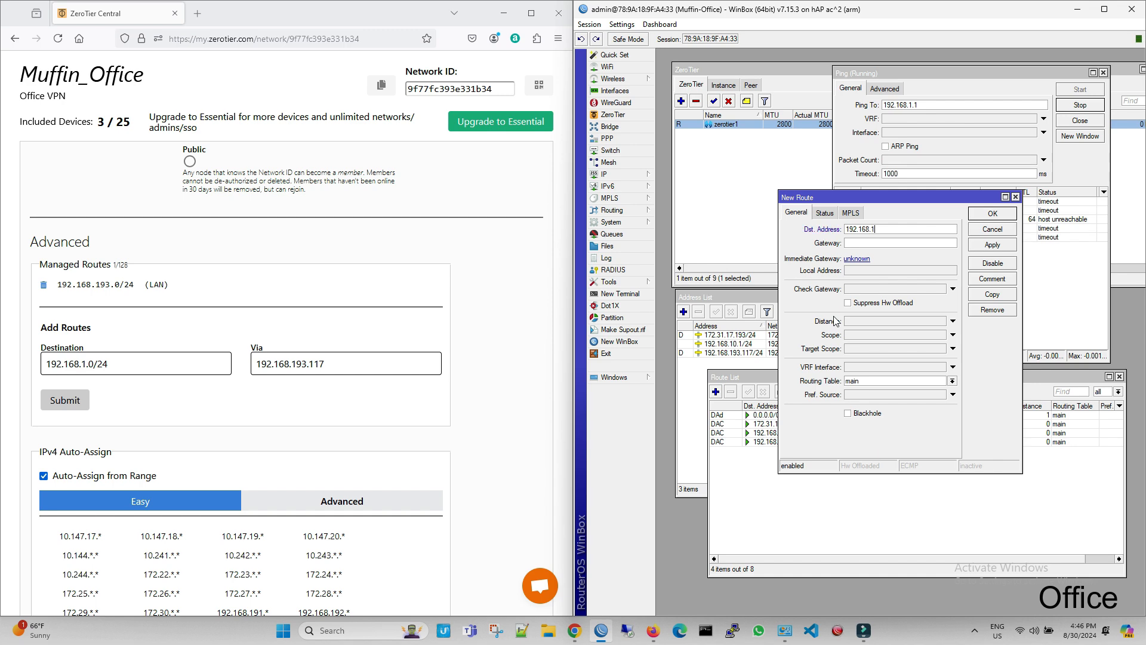
text(.1)
key(BackSpace)
text(0/24)
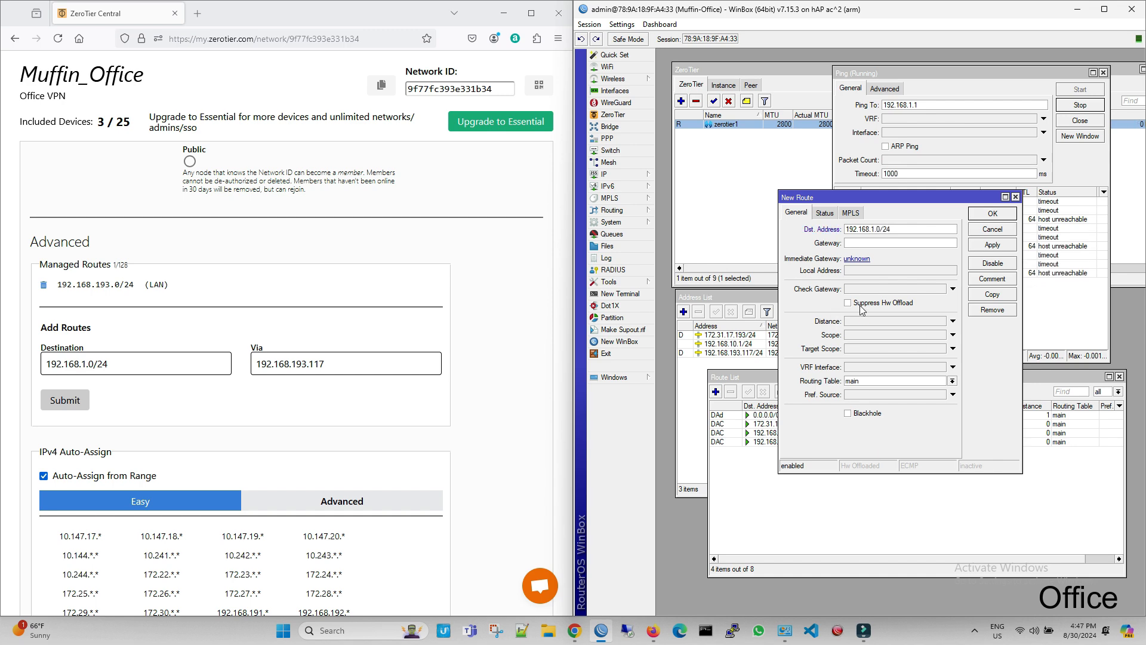
Step: Copy member AF7954CD08's managed IP 192.168.193.93 from ZeroTier Central into the new route's gateway and save the route
scroll(556, 336, up, 15)
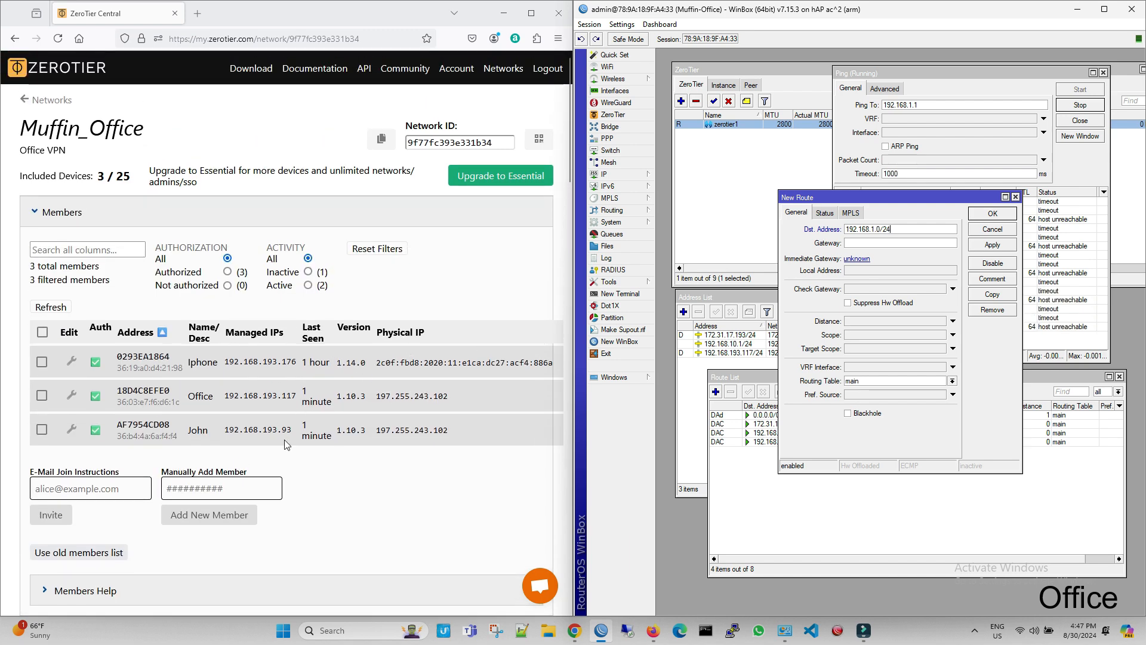
drag(292, 432, 225, 431)
right_click(229, 434)
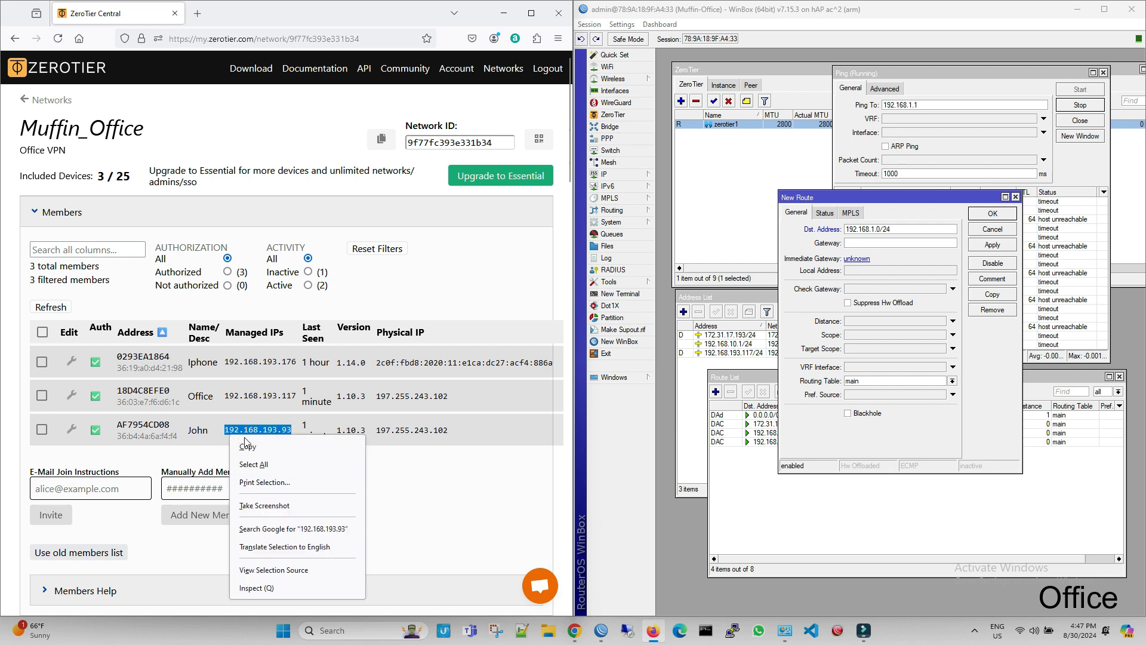
click(249, 445)
click(900, 243)
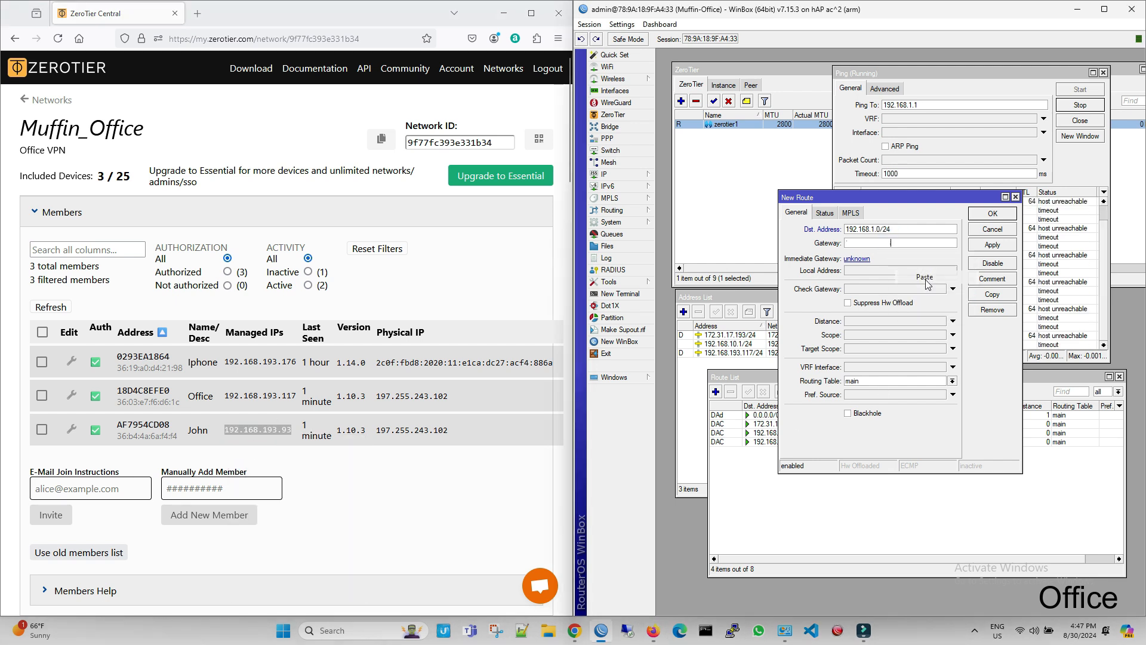
key(ctrl+v)
click(993, 245)
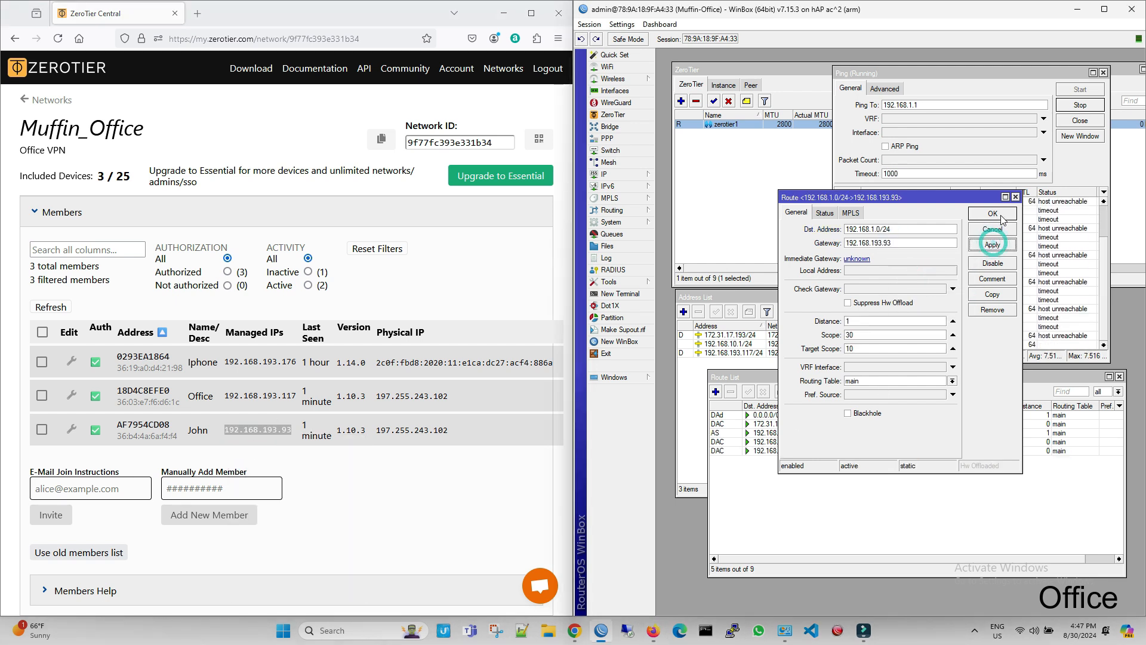
click(1002, 215)
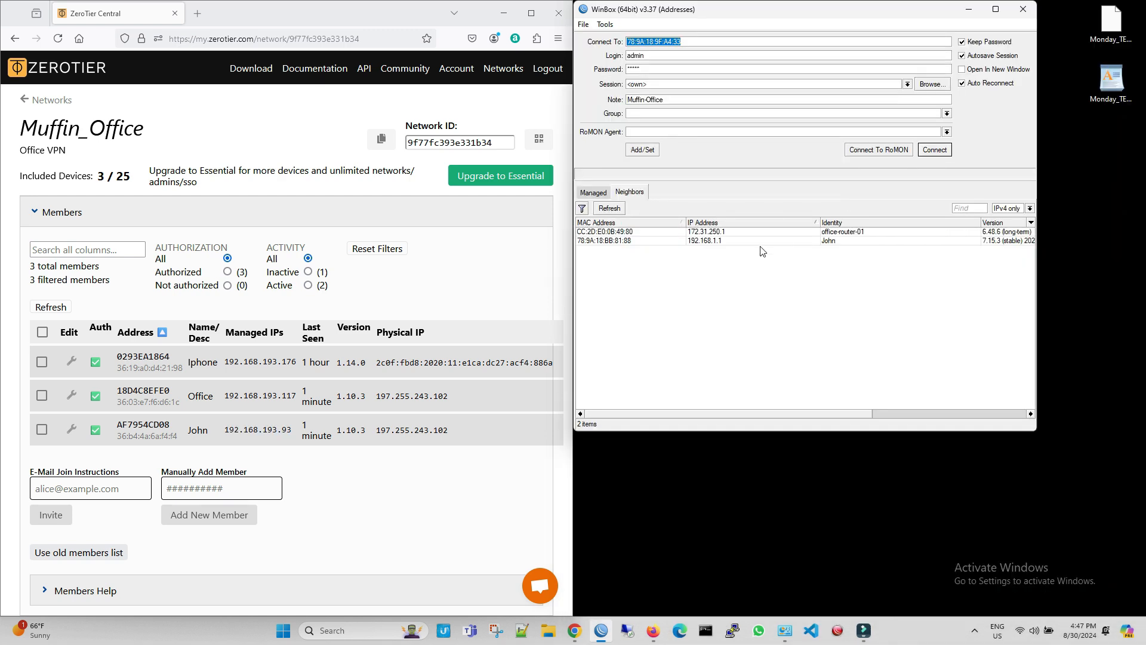
Step: Connect to the remote router at 192.168.1.1 in WinBox and start a ping from it to 192.168.10.1
click(759, 248)
click(936, 152)
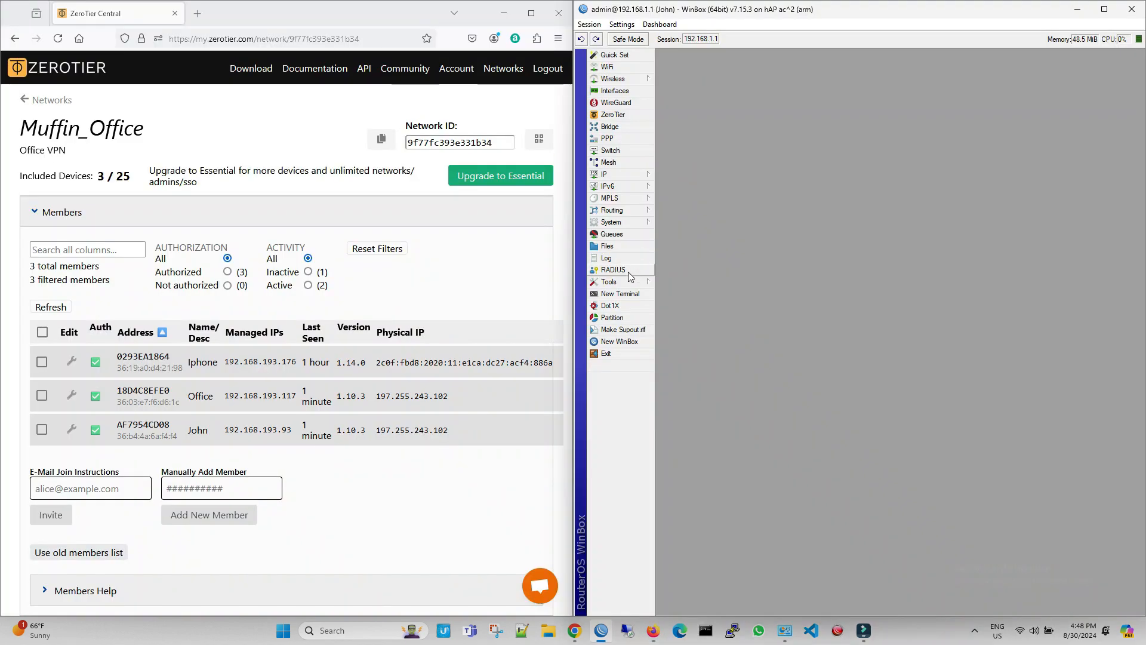
click(626, 279)
click(680, 393)
text(192.168.10.1)
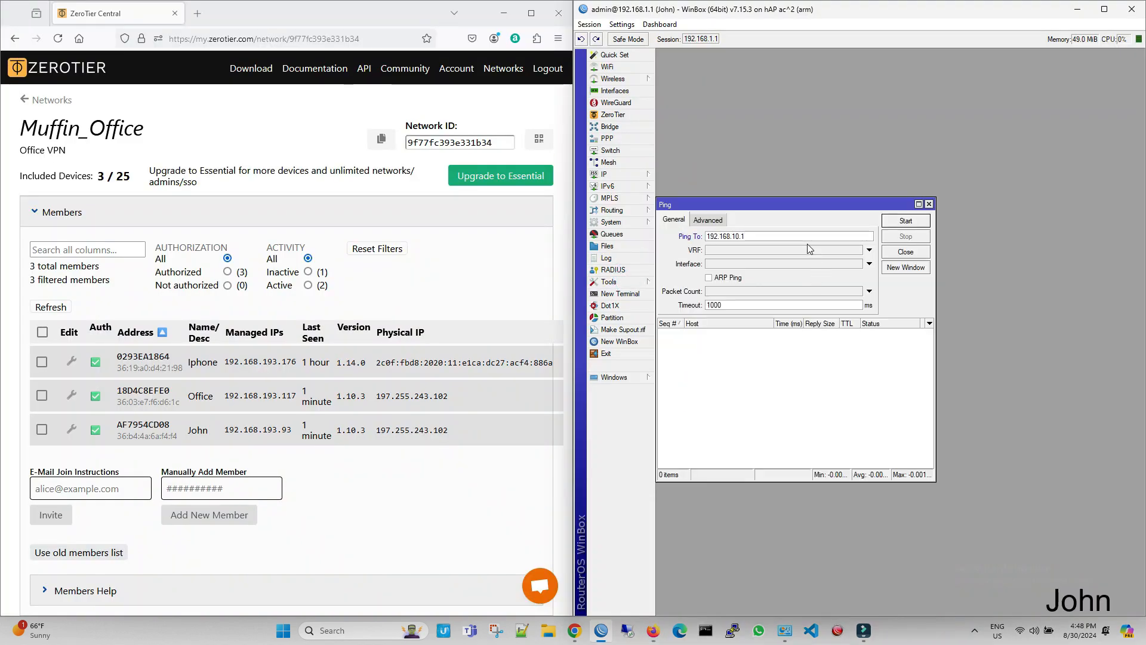
key(Return)
drag(776, 204, 960, 163)
Step: Open the remote router's route list and begin a new static route with destination address 192.168.10.1
click(608, 176)
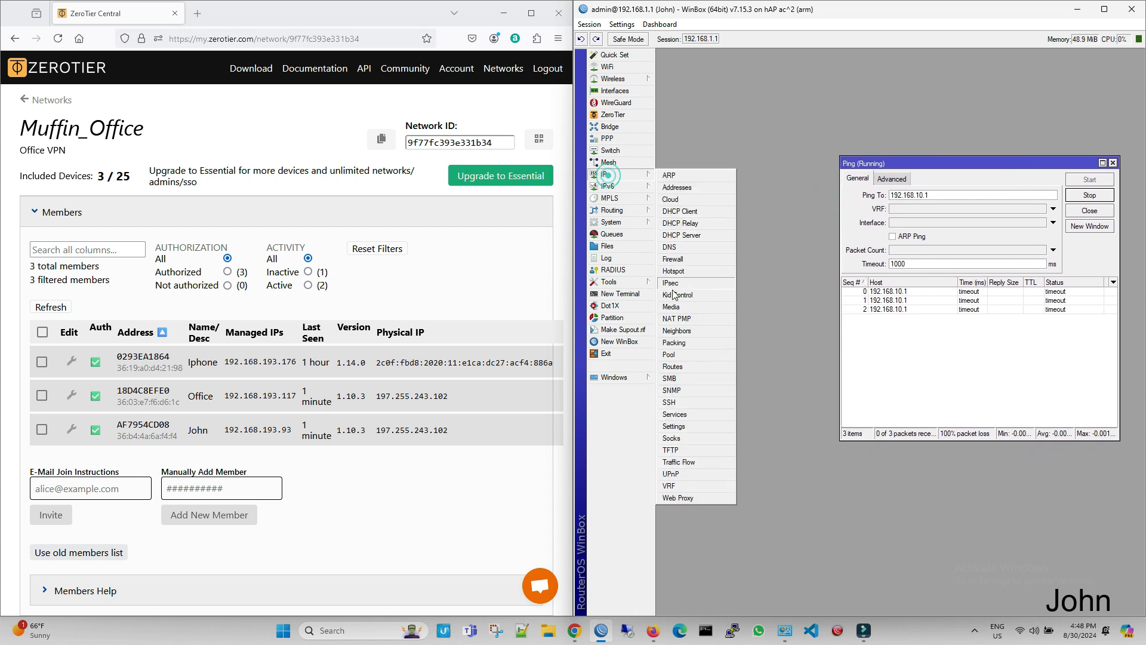
click(682, 370)
click(664, 252)
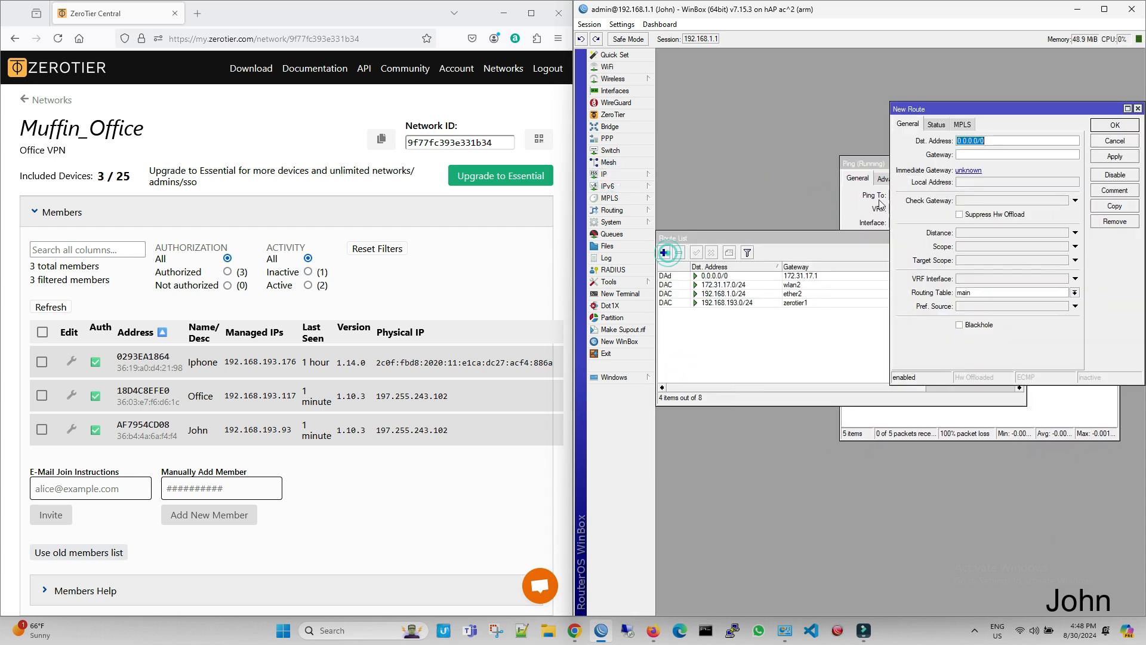
text(192.168.10.1)
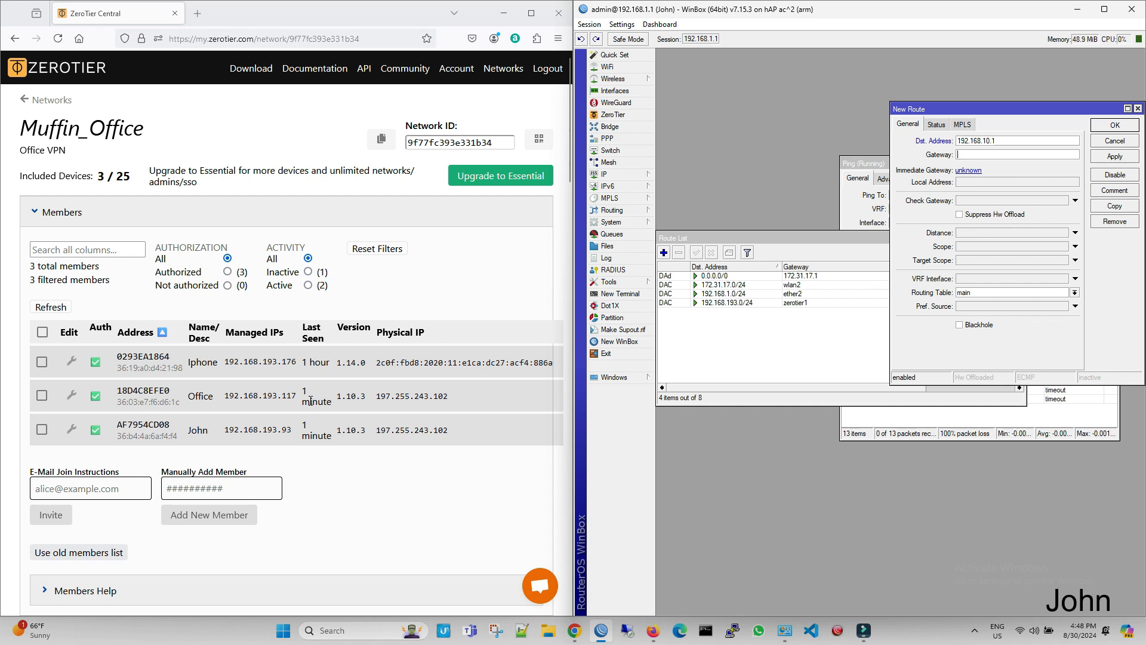
Step: Copy the Office member's managed IP 192.168.193.117 from ZeroTier Central into the new route's gateway and save the route
double_click(285, 396)
click(292, 396)
drag(295, 395, 231, 398)
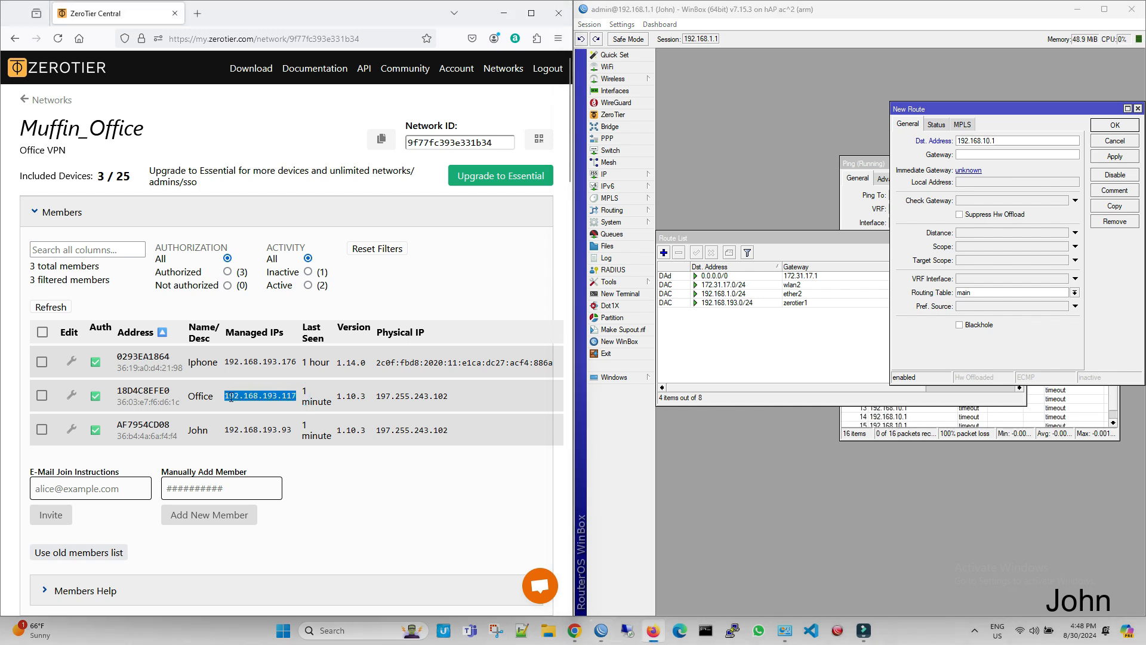
click(970, 154)
key(ctrl+v)
click(1130, 155)
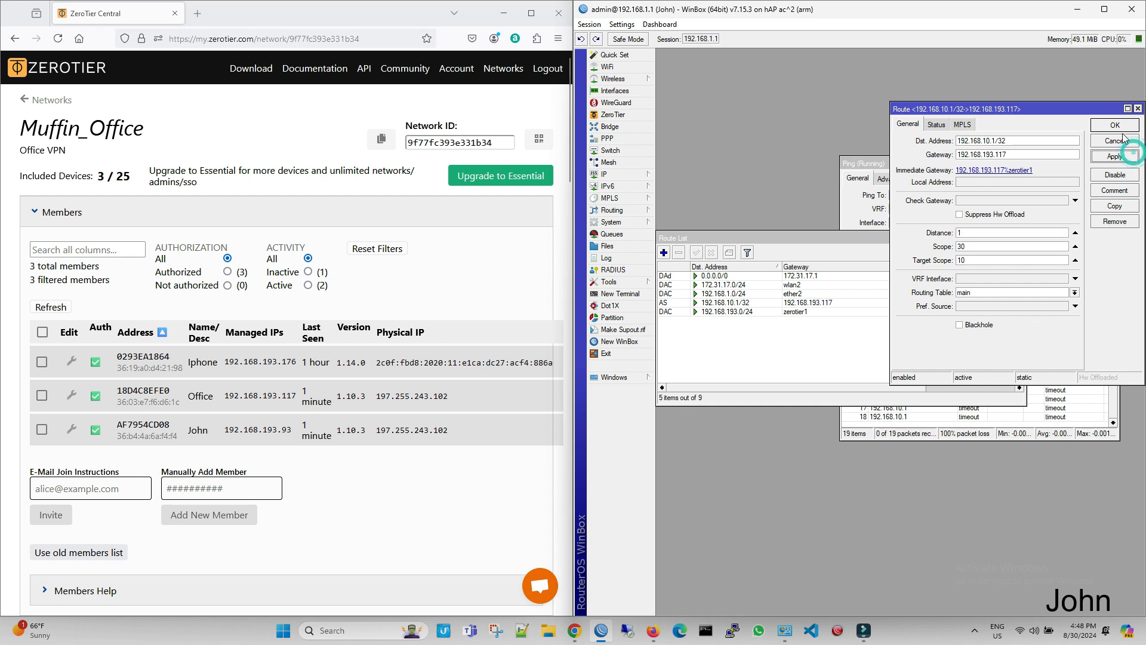
click(1122, 126)
Step: Check the replies in the running ping to 192.168.10.1 and stop the ping
click(1034, 180)
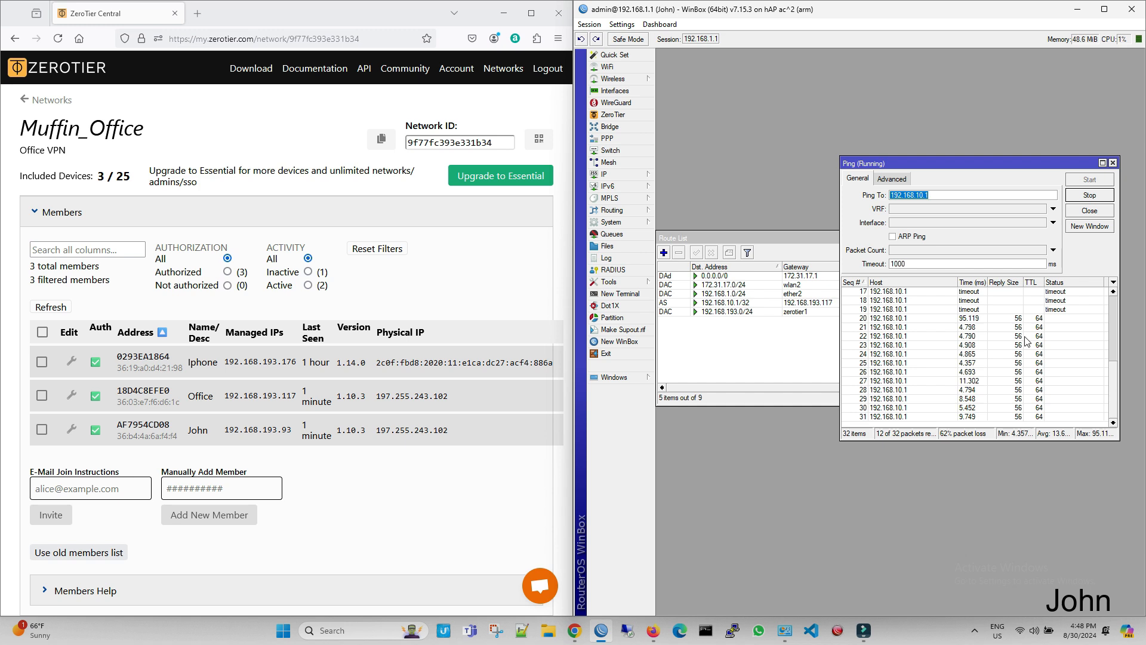
click(1091, 200)
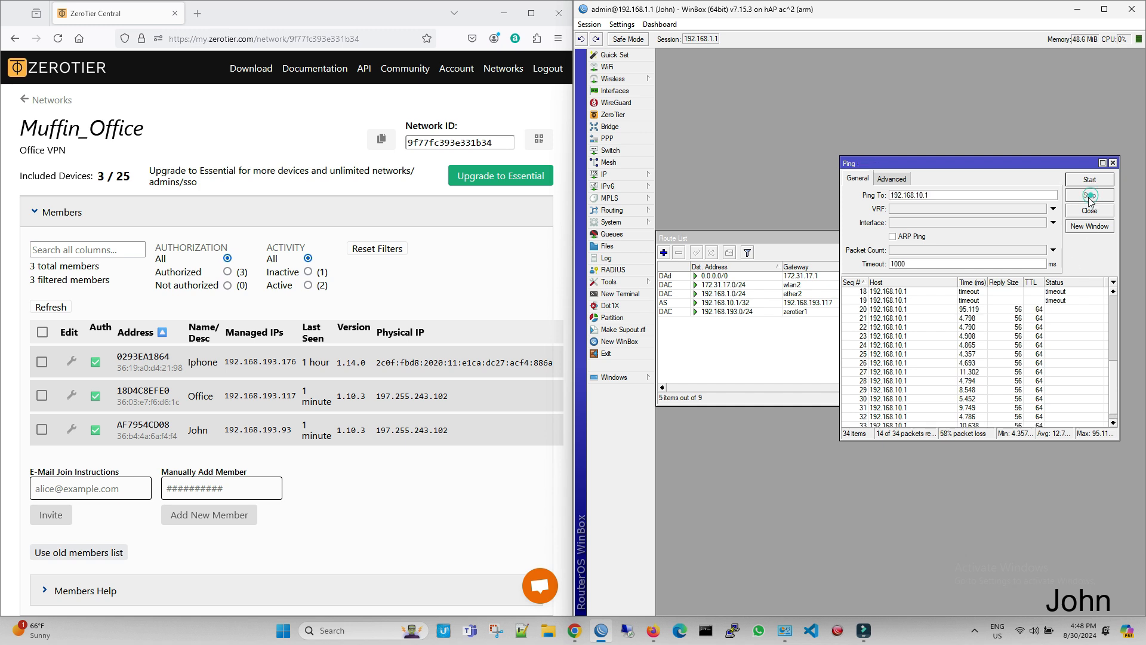